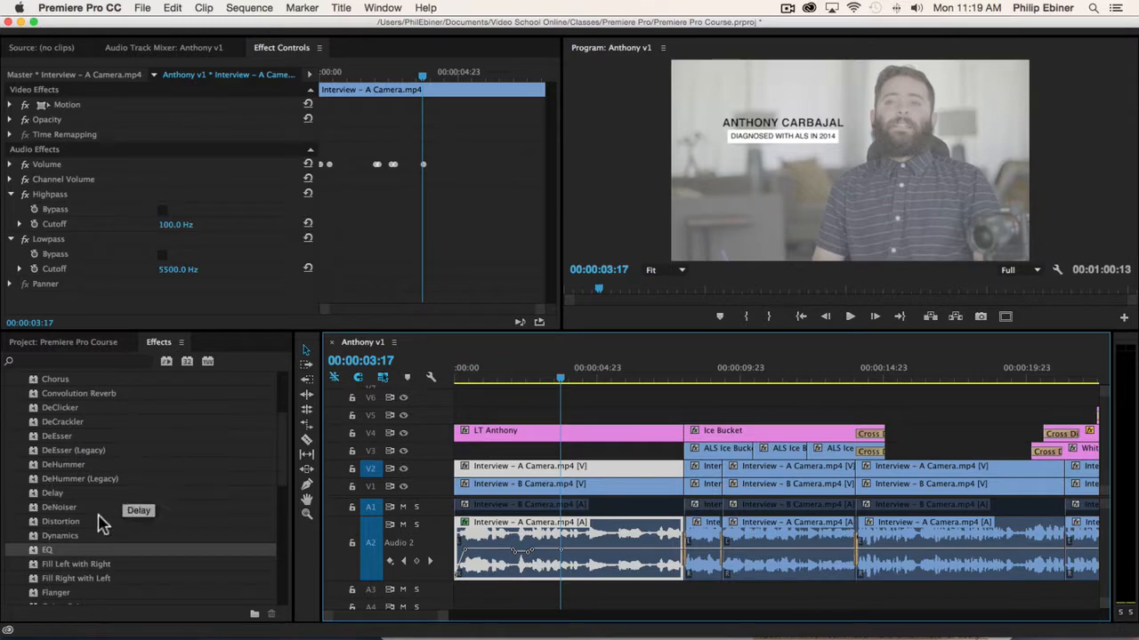
Step: Apply the EQ audio effect to the first Interview – A Camera clip on track A2 and open its custom setup editor
drag(47, 555, 637, 541)
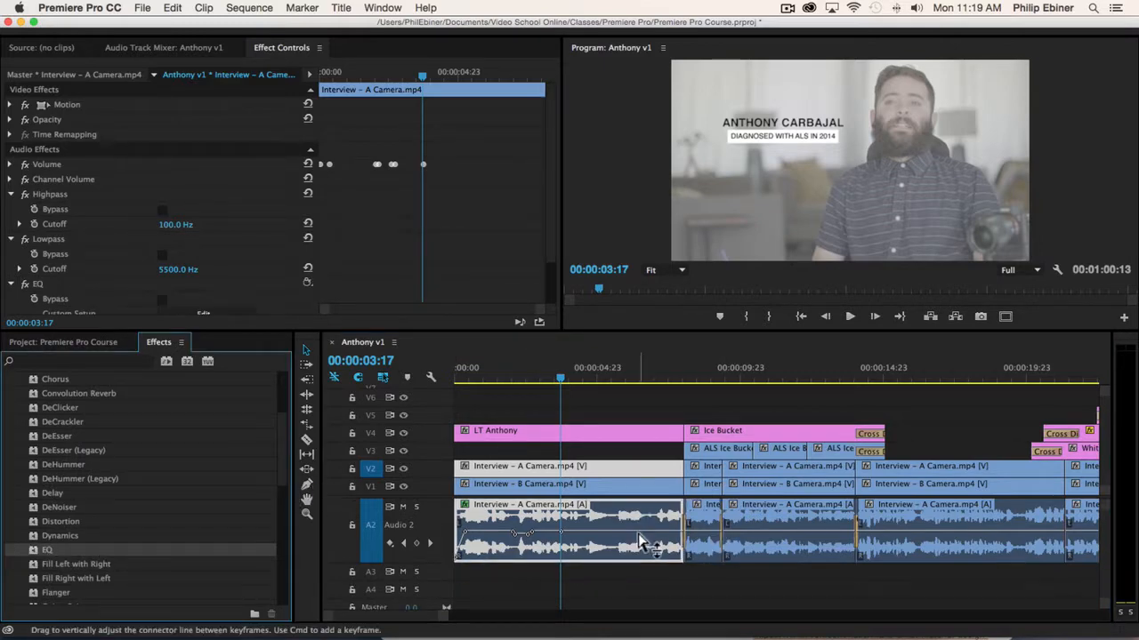
scroll(420, 227, down, 2)
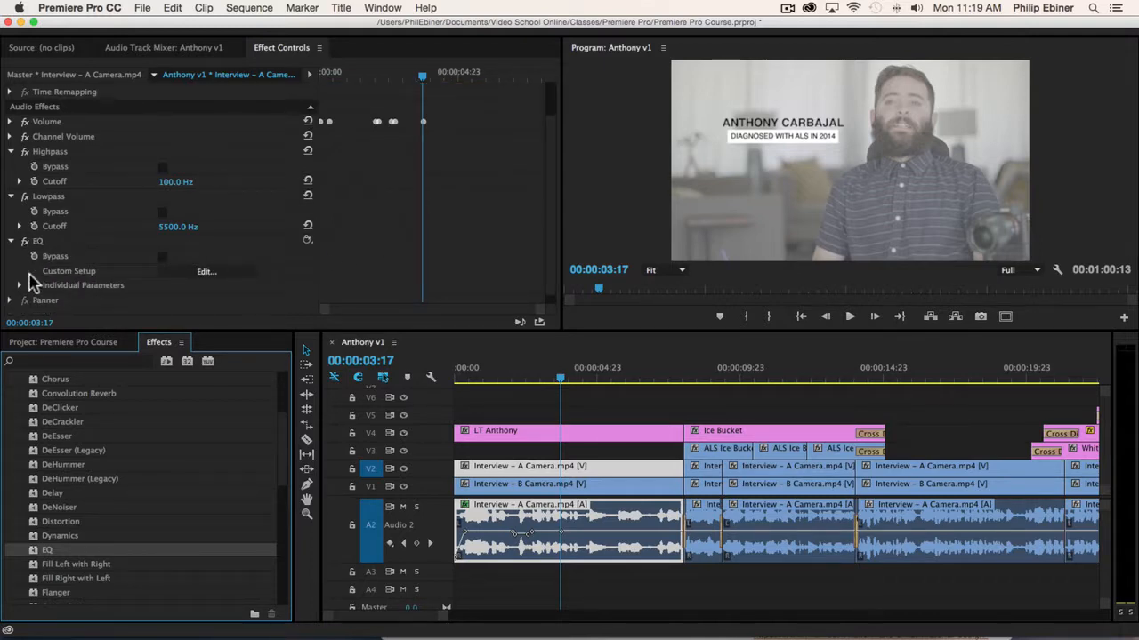
click(200, 272)
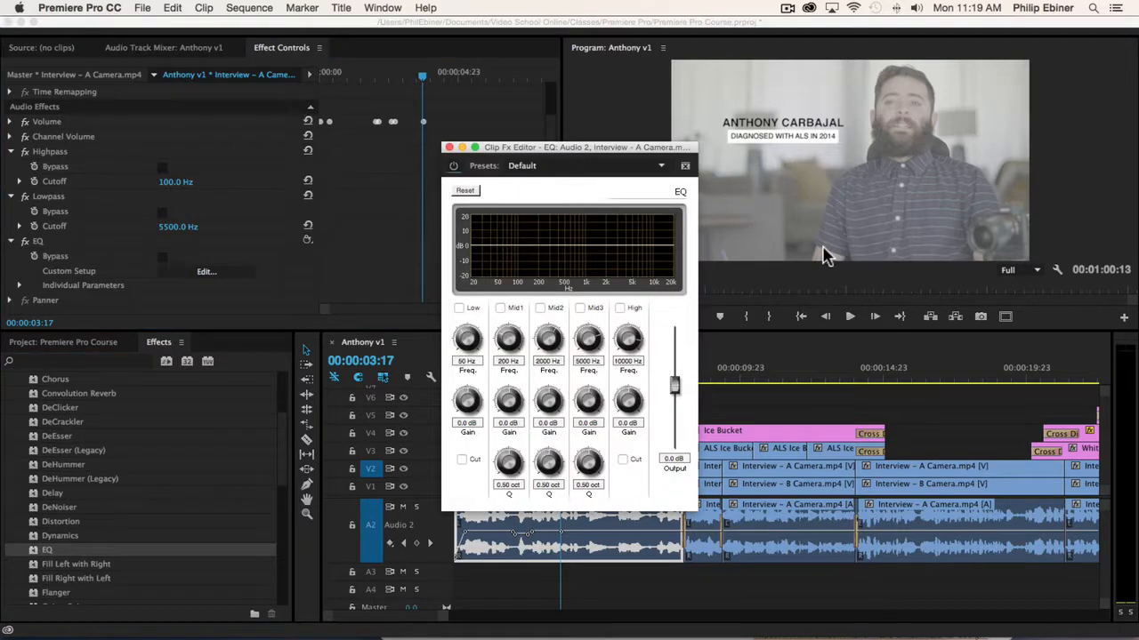
drag(629, 149, 589, 76)
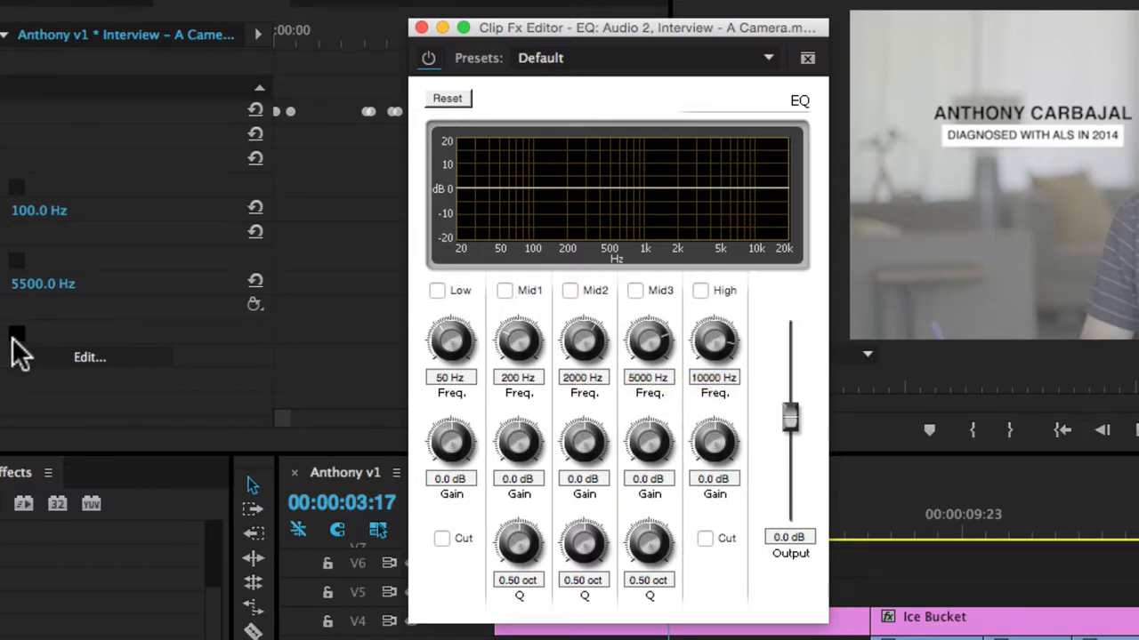
drag(662, 26, 580, 25)
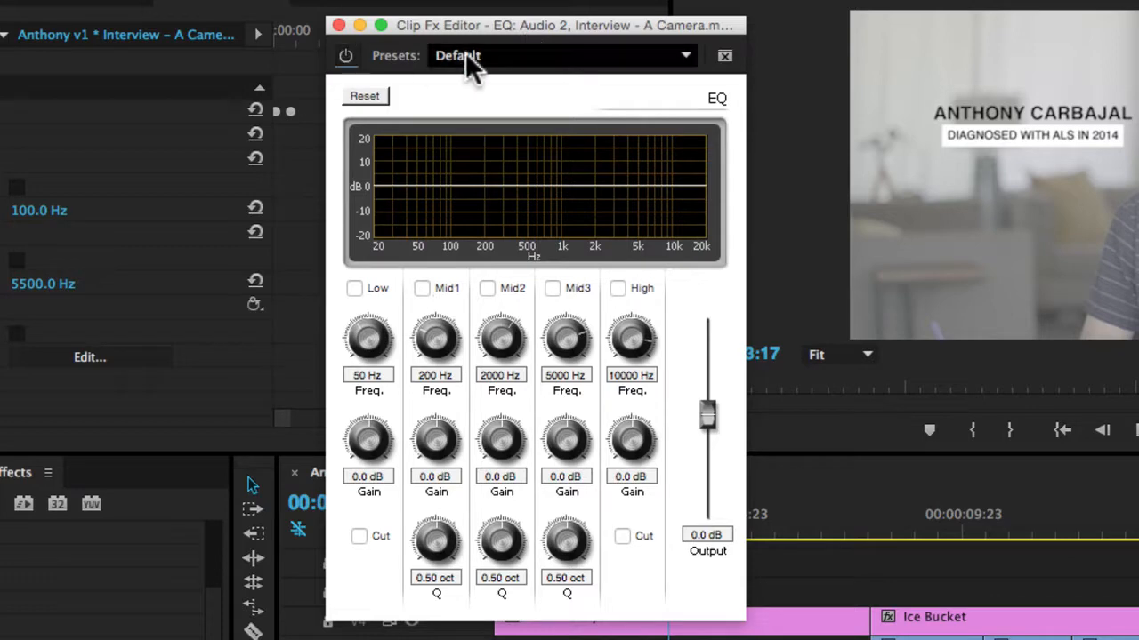
Step: Try the Master eq preset in the EQ editor and return to the Default preset
click(538, 53)
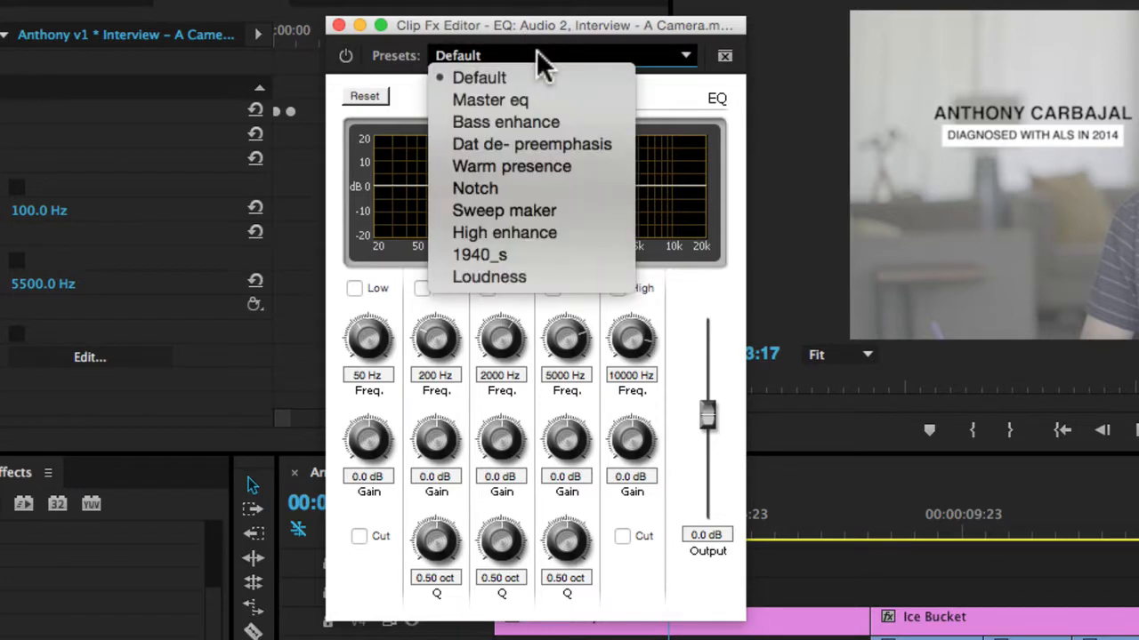
click(517, 96)
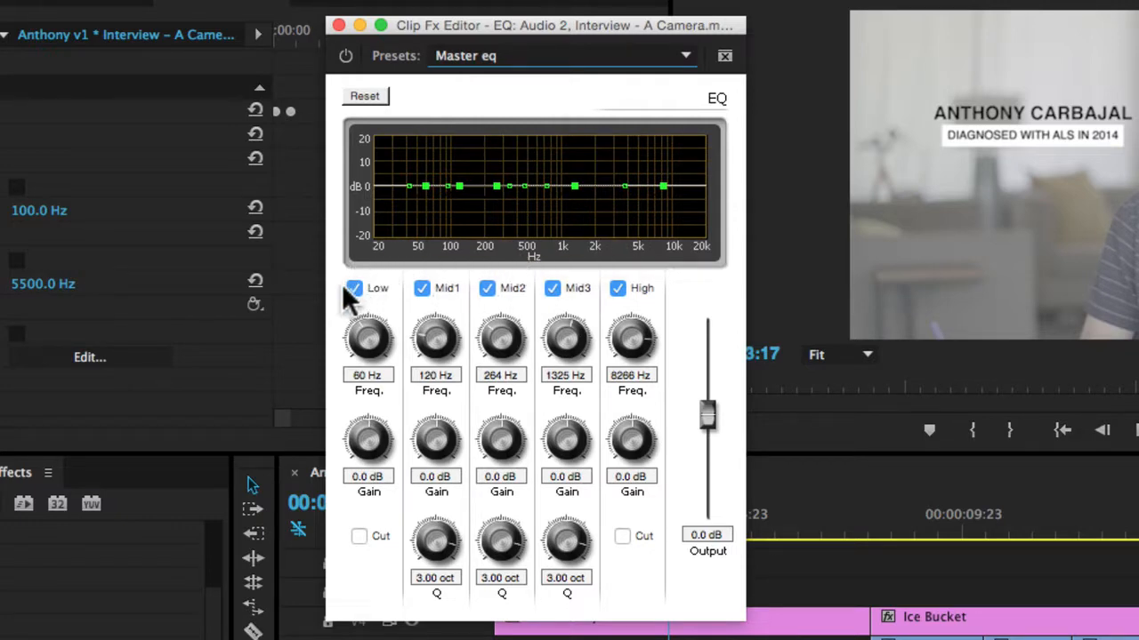
click(490, 53)
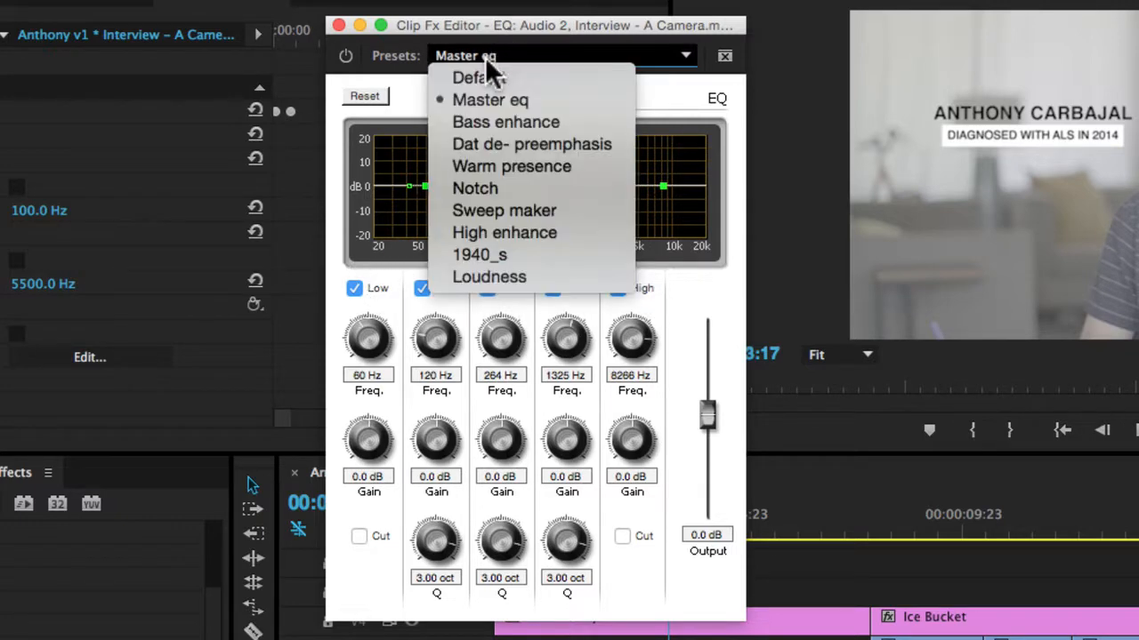
click(478, 76)
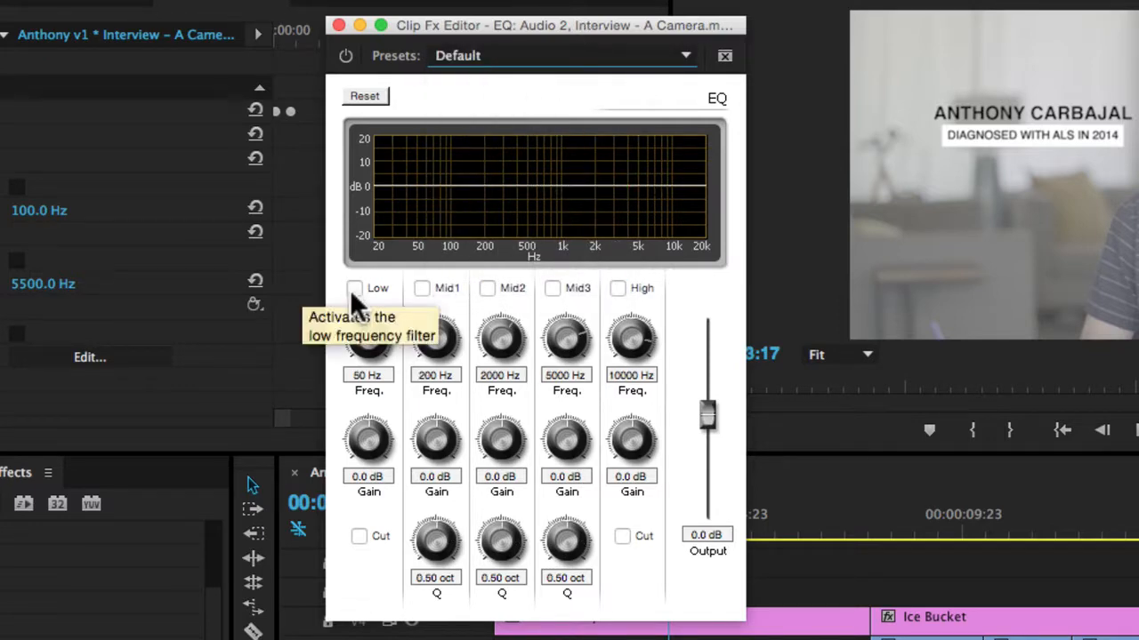
Step: Activate all five EQ bands: Low, Mid1, Mid2, Mid3 and High
click(374, 289)
click(427, 288)
click(489, 288)
click(556, 289)
click(657, 289)
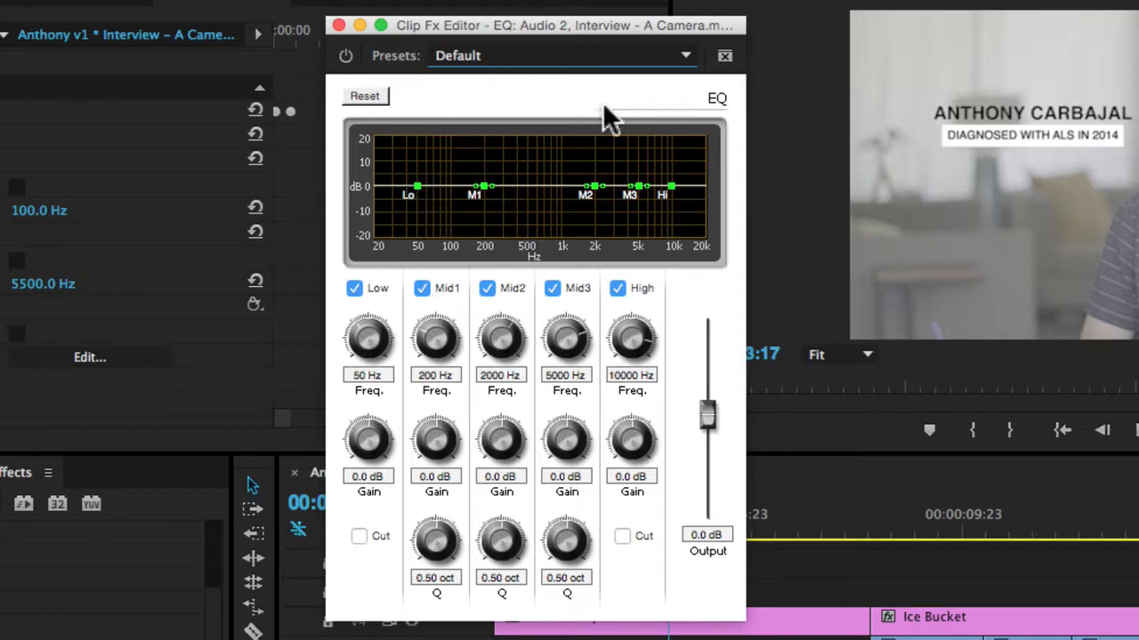
Step: Try boosting and cutting the Low band at various frequencies, ending at about 48 Hz with -1.4 dB gain
mouse_move(414, 183)
mouse_down()
mouse_move(405, 226)
mouse_move(407, 174)
mouse_move(435, 170)
mouse_move(413, 161)
mouse_up()
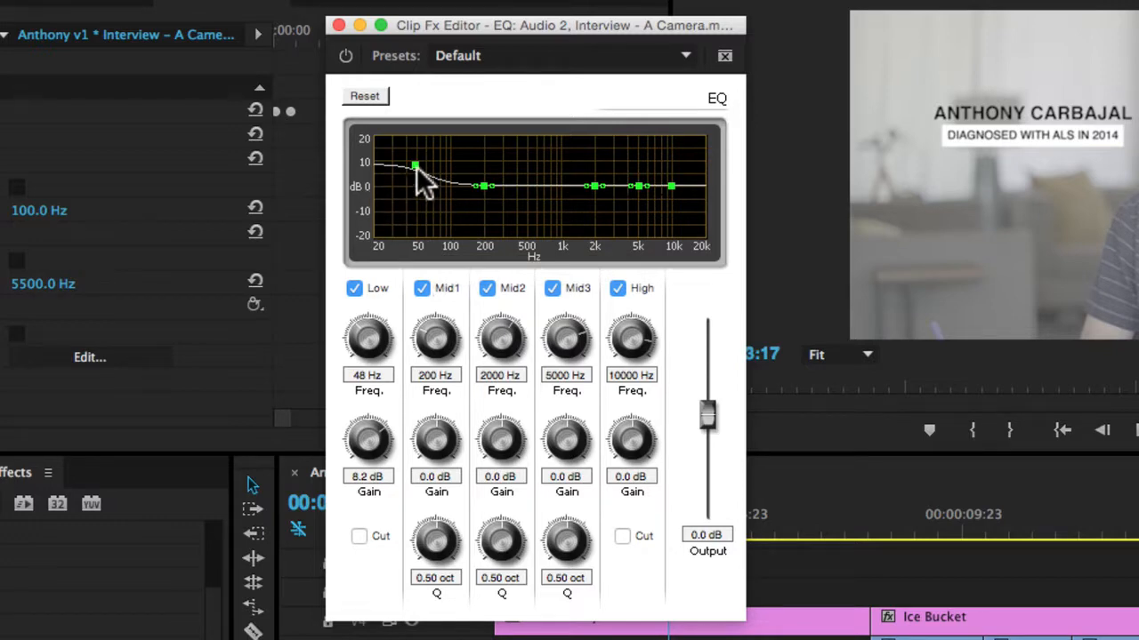
drag(406, 198, 409, 260)
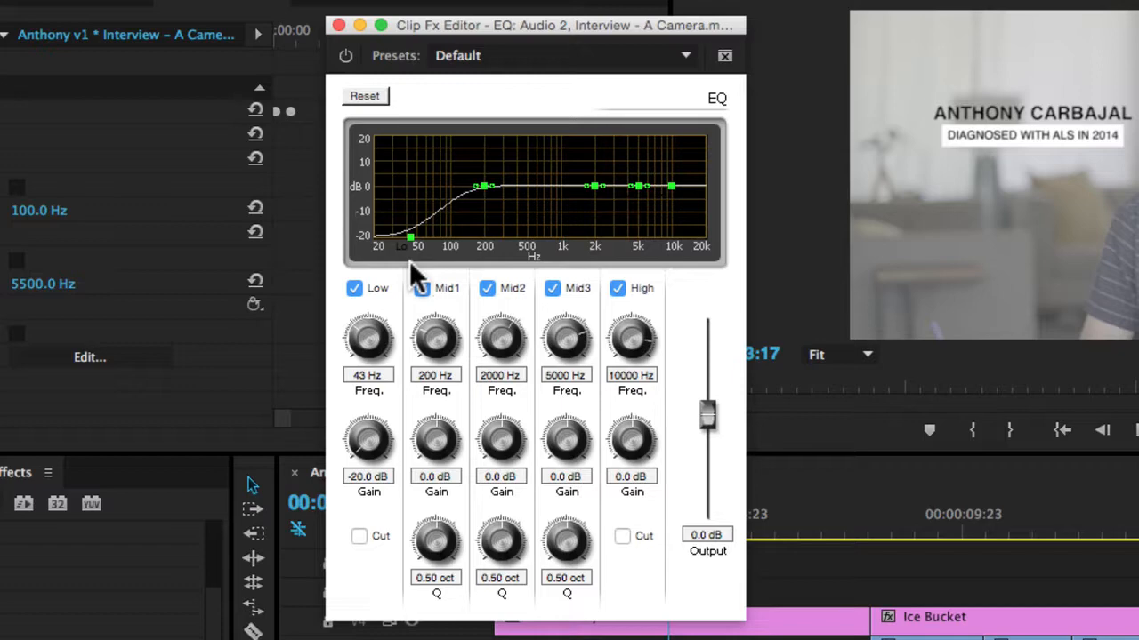
drag(409, 261, 445, 243)
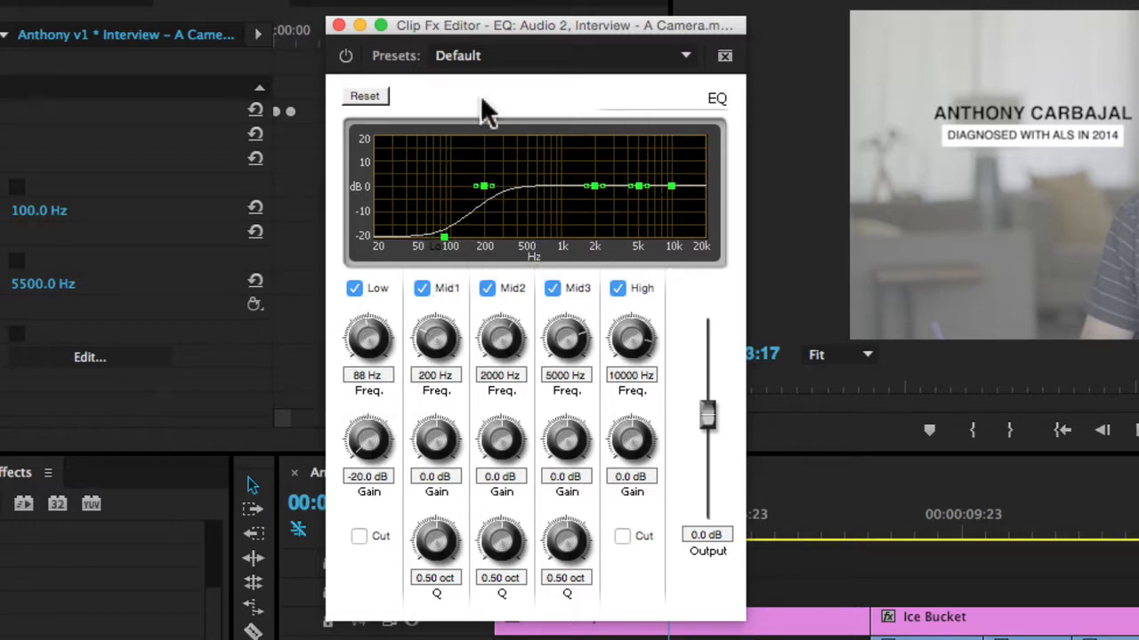
drag(445, 236, 420, 240)
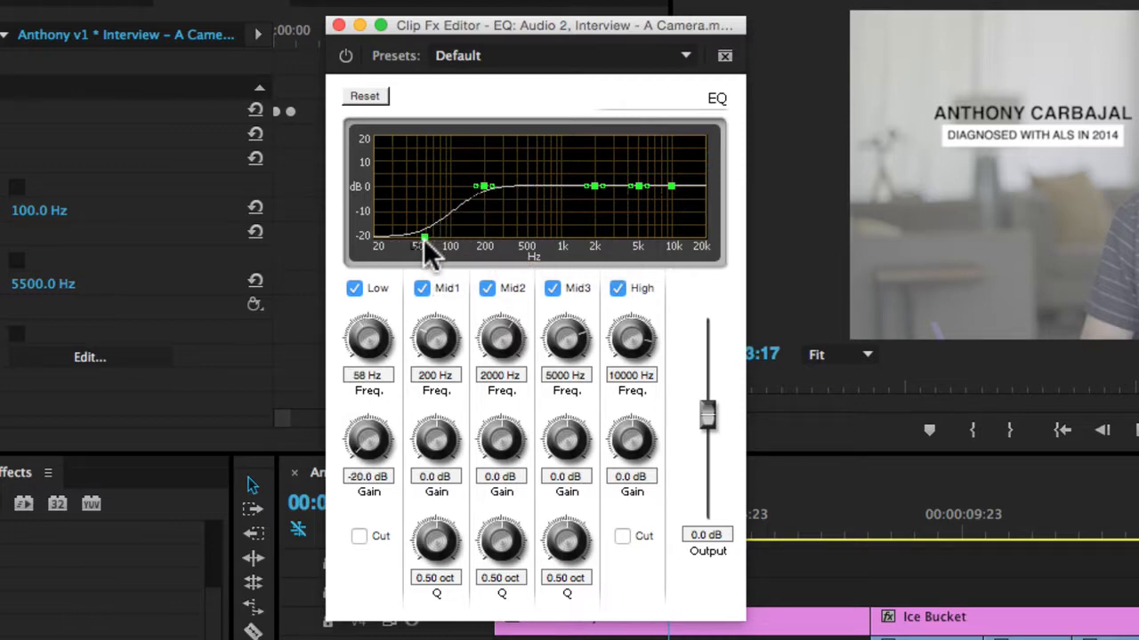
drag(422, 241, 413, 190)
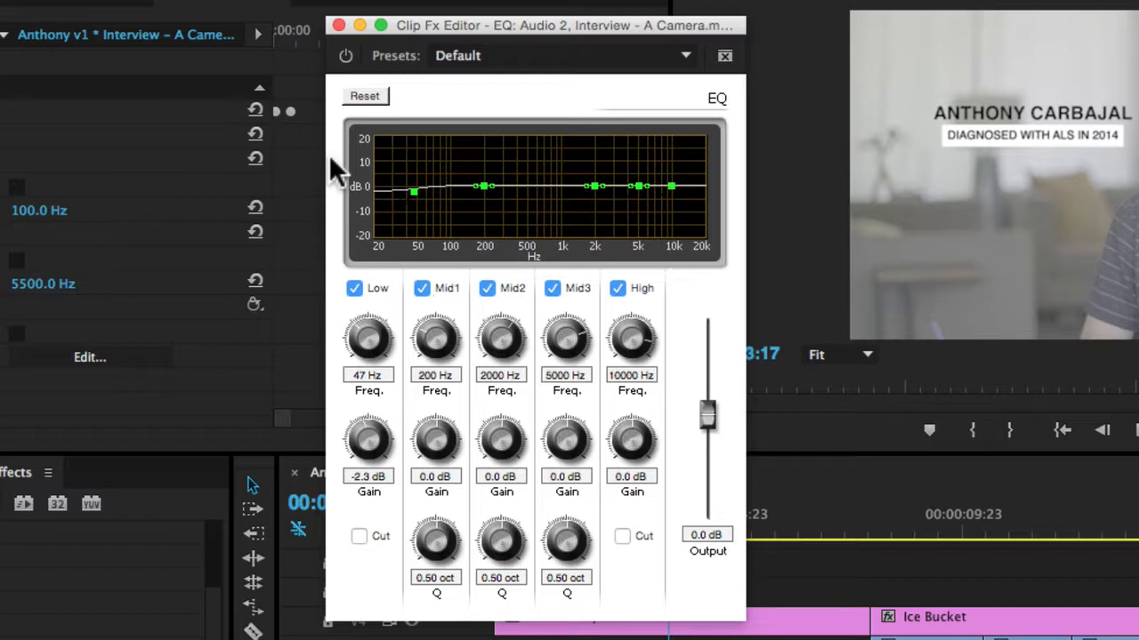
drag(412, 193, 415, 220)
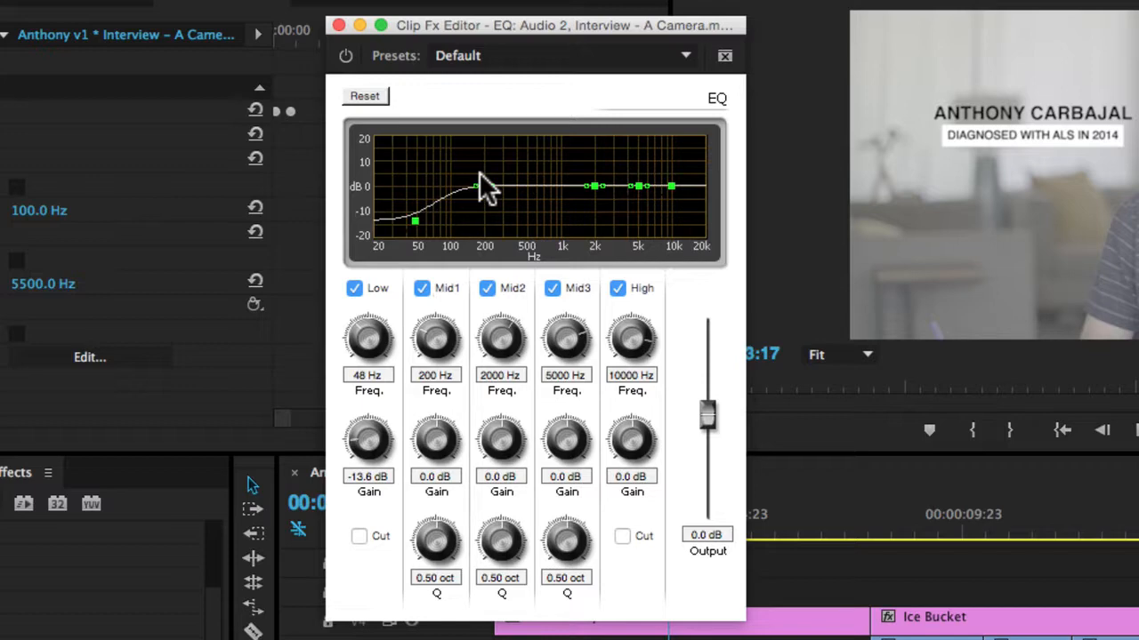
drag(414, 220, 415, 187)
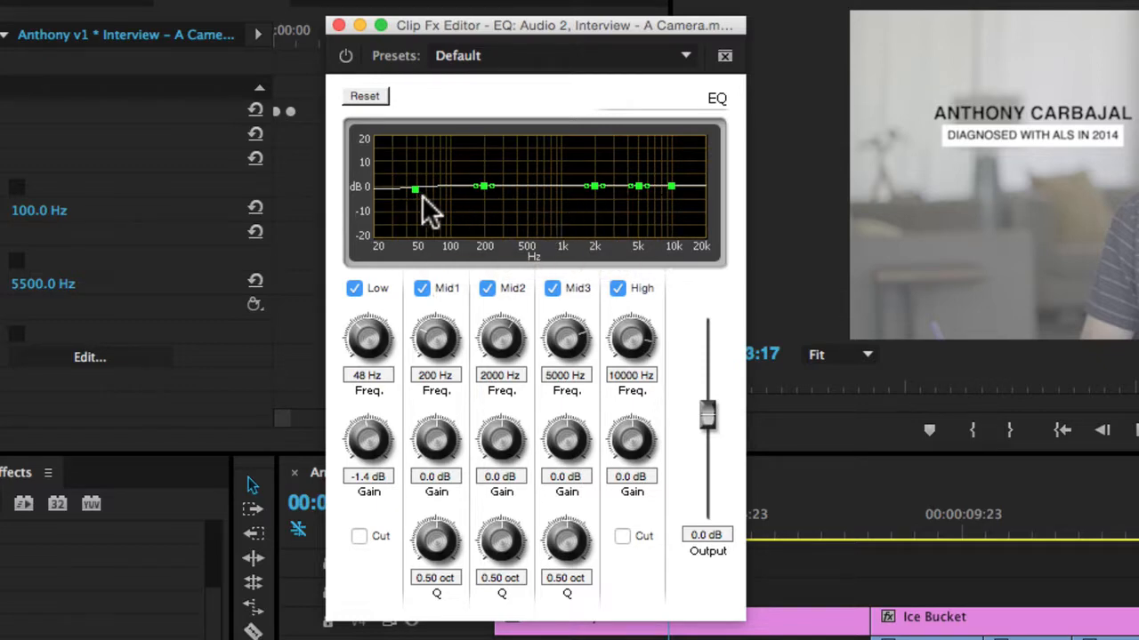
Step: Shape the Mid1 band into a broad boost at about 249 Hz with 7.7 dB gain and a 2.24 oct Q
drag(486, 188, 491, 172)
mouse_move(491, 177)
mouse_down()
mouse_move(491, 154)
mouse_move(491, 164)
mouse_up()
mouse_move(490, 163)
mouse_down()
mouse_move(454, 178)
mouse_move(485, 164)
mouse_up()
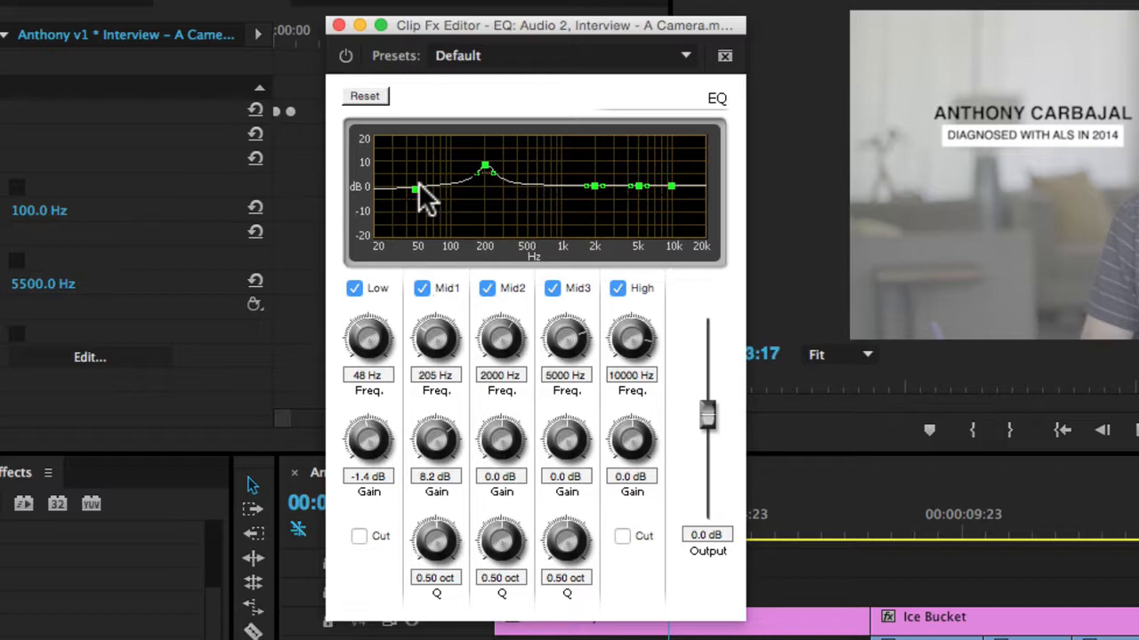
key(super+s)
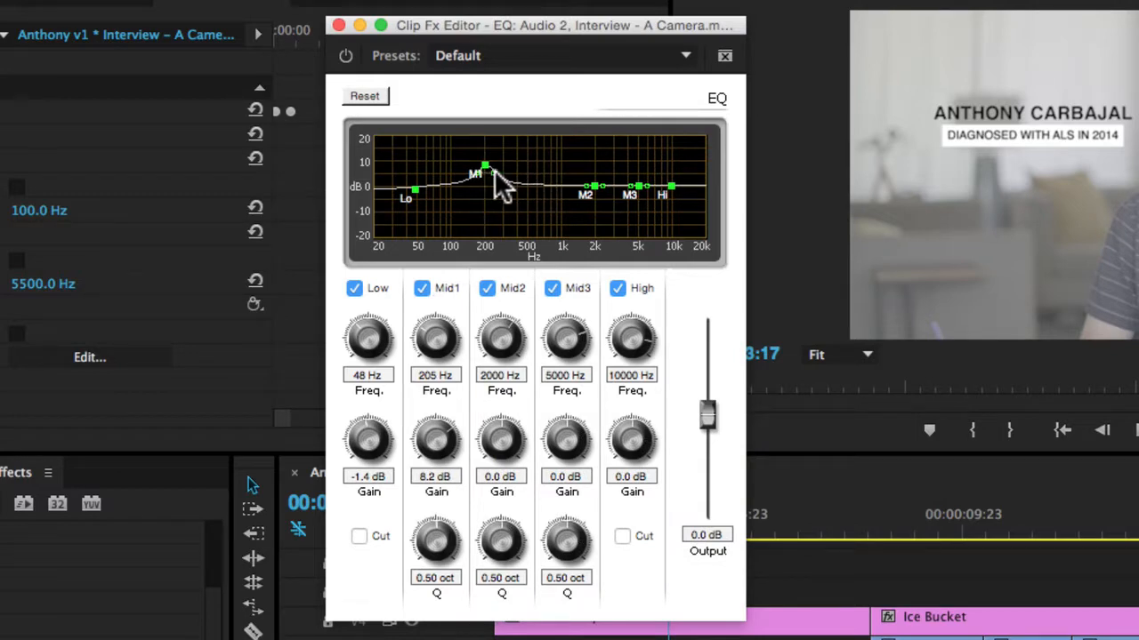
drag(495, 171, 522, 173)
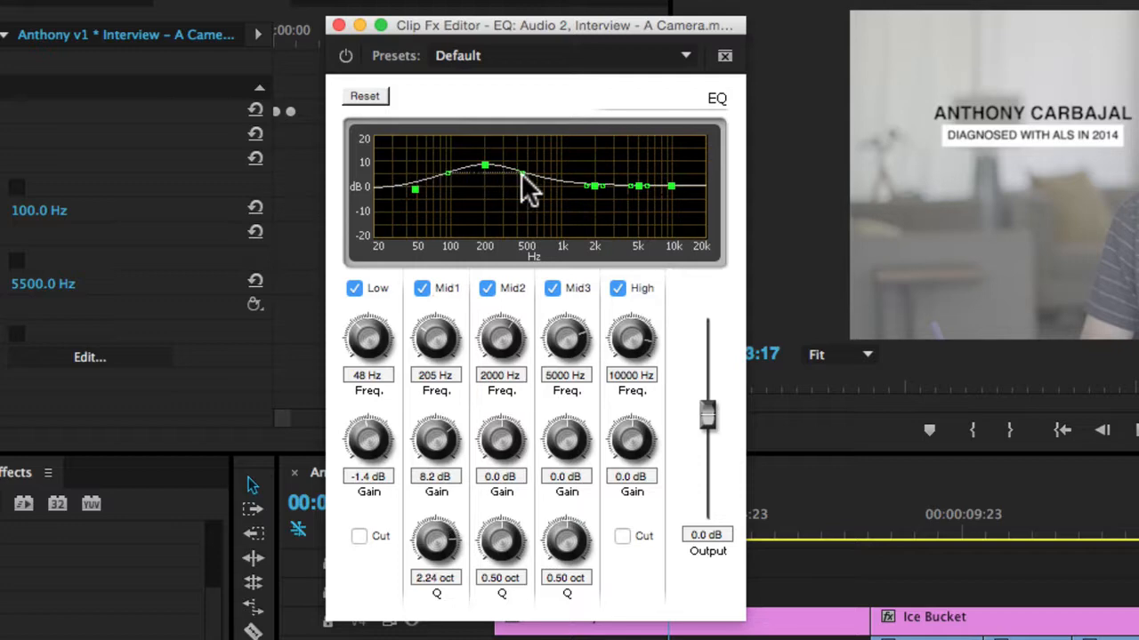
drag(485, 166, 493, 164)
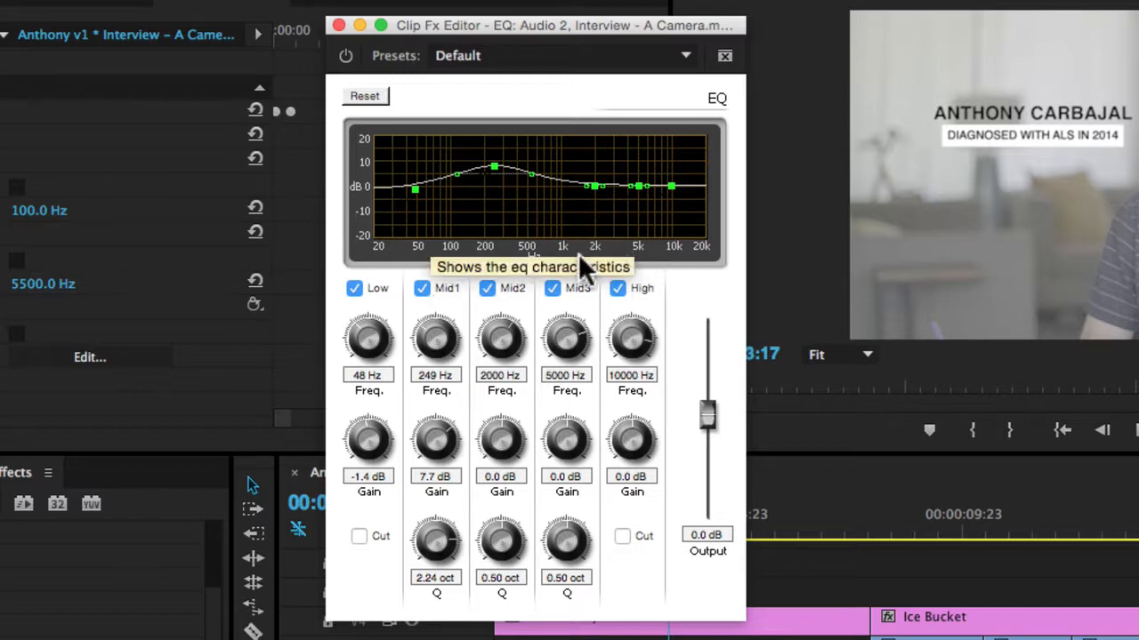
Step: Set Mid3 to about 5403 Hz, -1.8 dB and 0.70 oct Q, and raise Mid2 to about 3.6 dB at 1608 Hz
drag(639, 186, 641, 230)
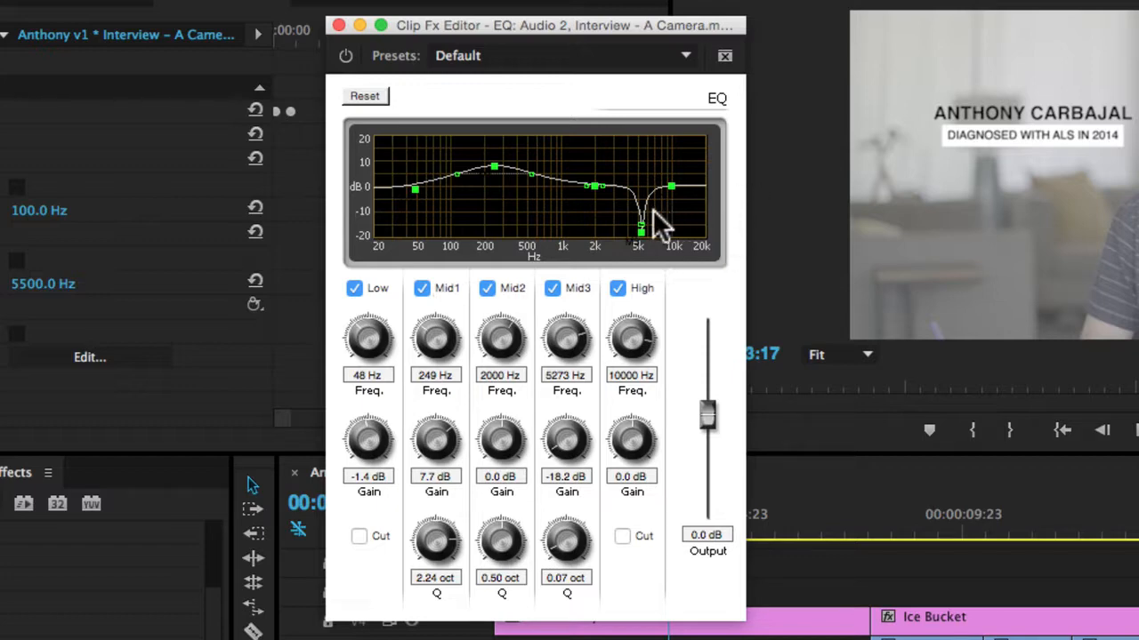
drag(640, 231, 654, 189)
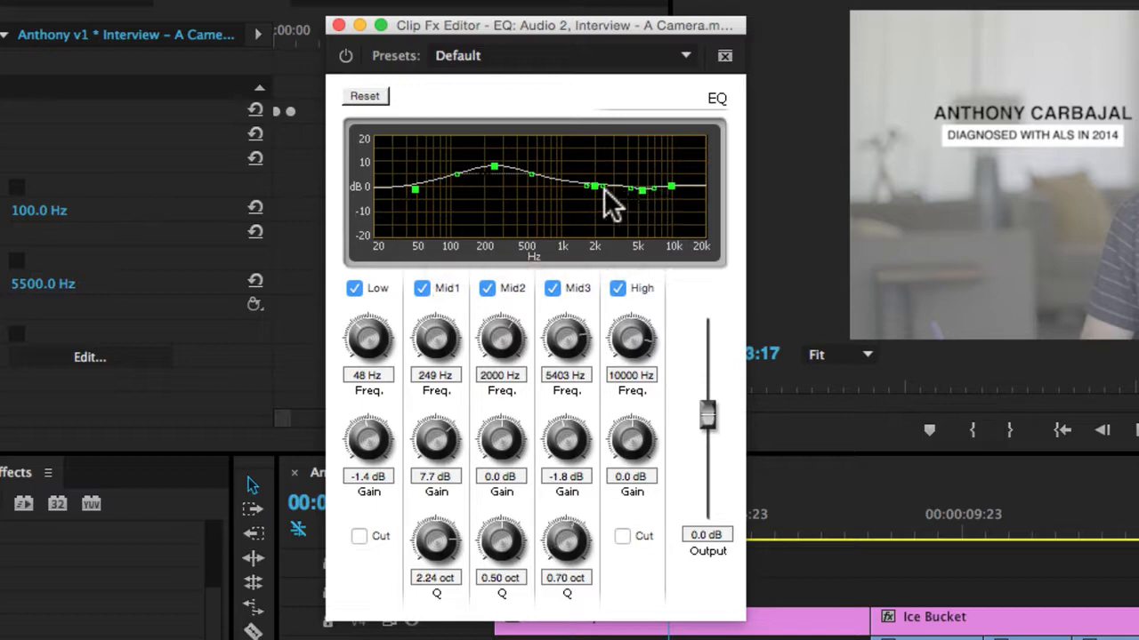
drag(589, 185, 582, 176)
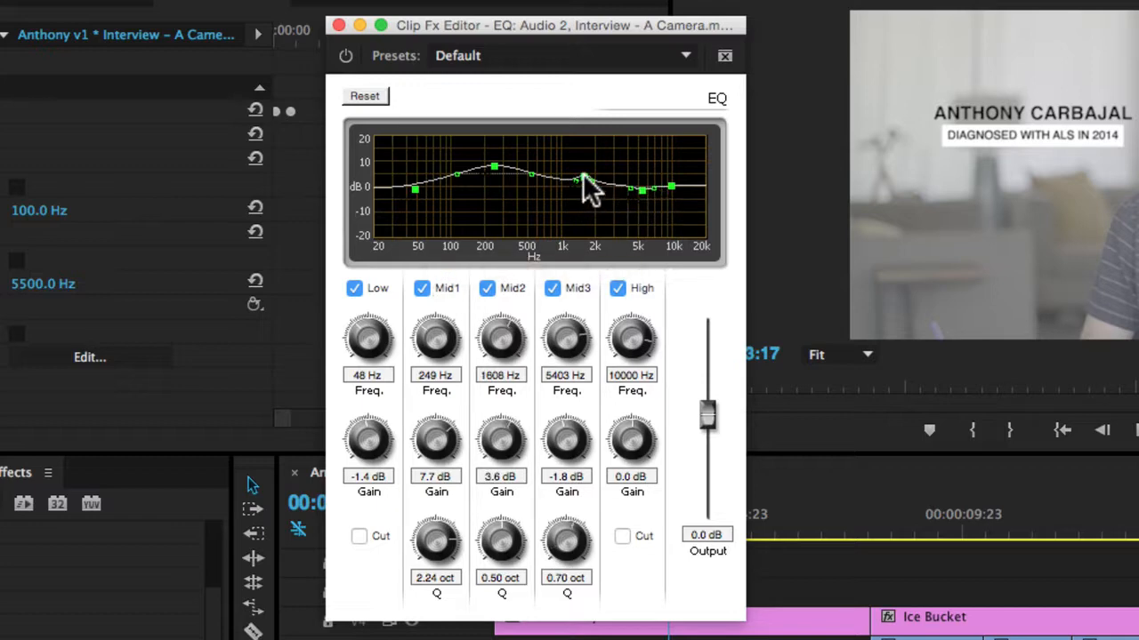
Step: Lower the High band to about -12.7 dB at 12022 Hz and the Low band to about -15.0 dB at 36 Hz
drag(672, 186, 679, 207)
drag(406, 185, 399, 204)
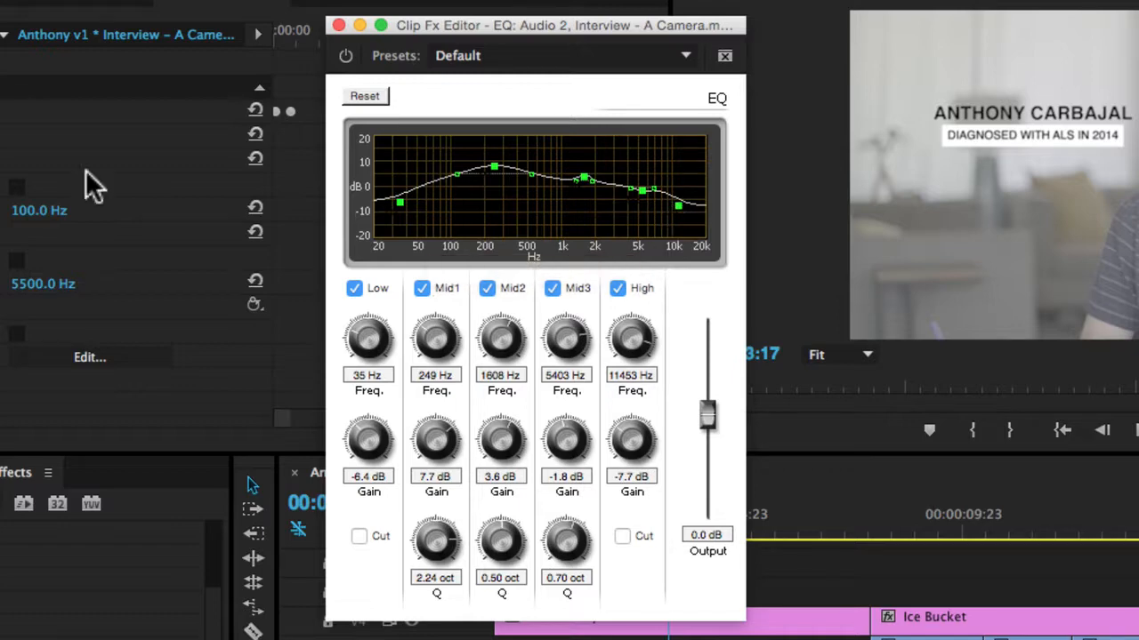
drag(678, 205, 681, 219)
drag(399, 204, 399, 226)
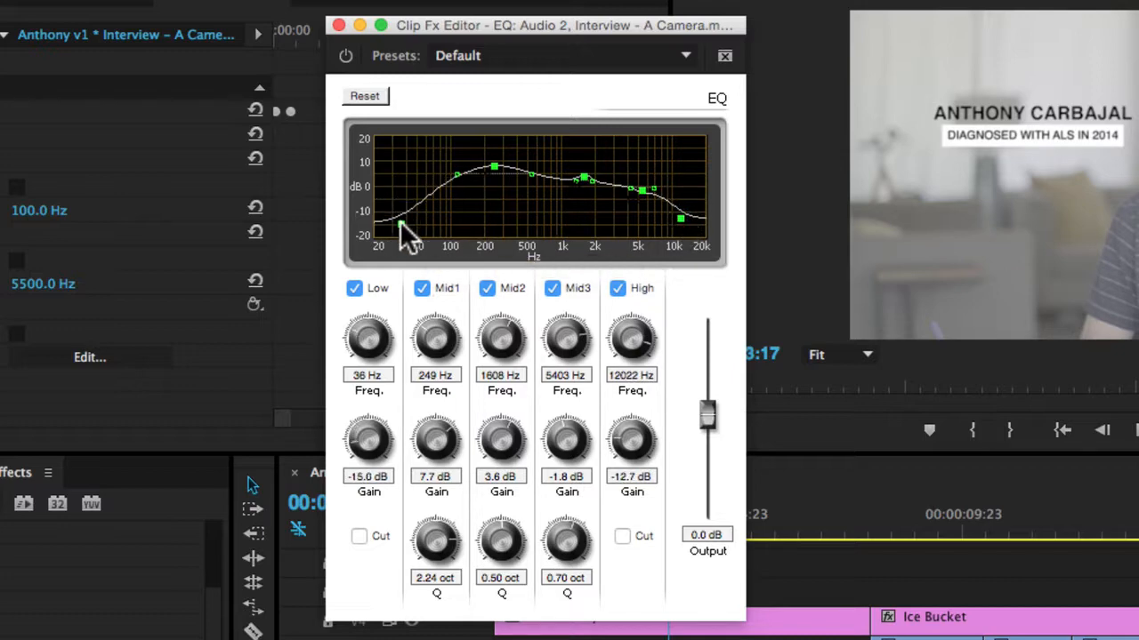
Step: Fine-tune the EQ curve with Mid2 Q at about 1.12 oct, Low gain at -15.4 dB and Mid1 Q at 2.14 oct
drag(590, 183, 602, 184)
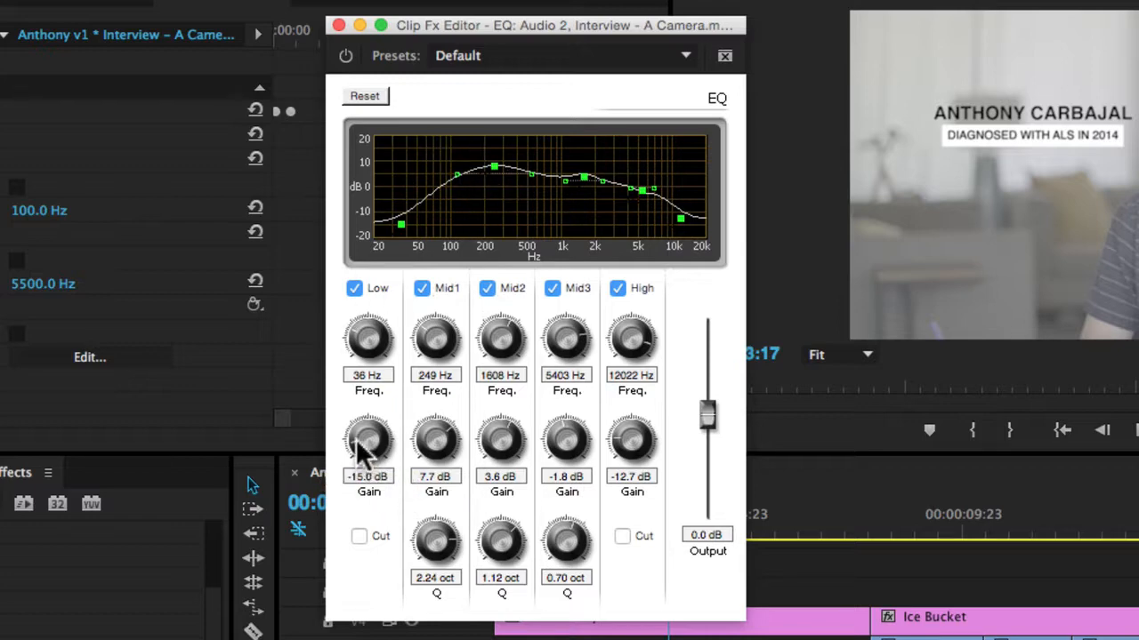
mouse_move(372, 439)
mouse_down()
mouse_move(413, 441)
mouse_move(355, 432)
mouse_move(354, 449)
mouse_up()
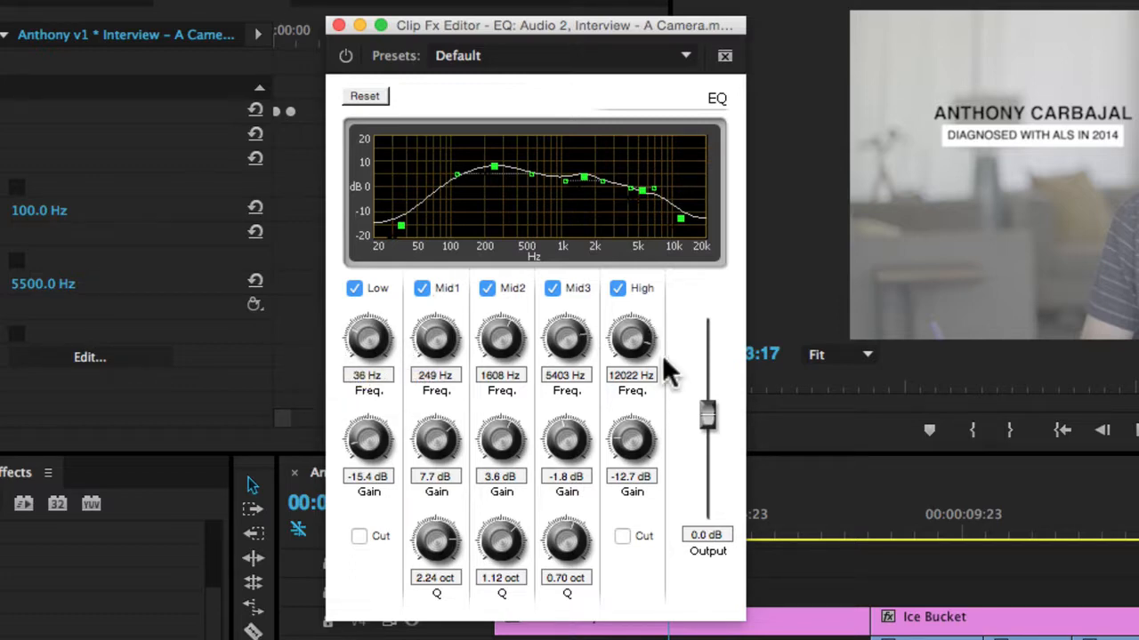
mouse_move(436, 540)
mouse_down()
mouse_move(365, 551)
mouse_move(442, 550)
mouse_up()
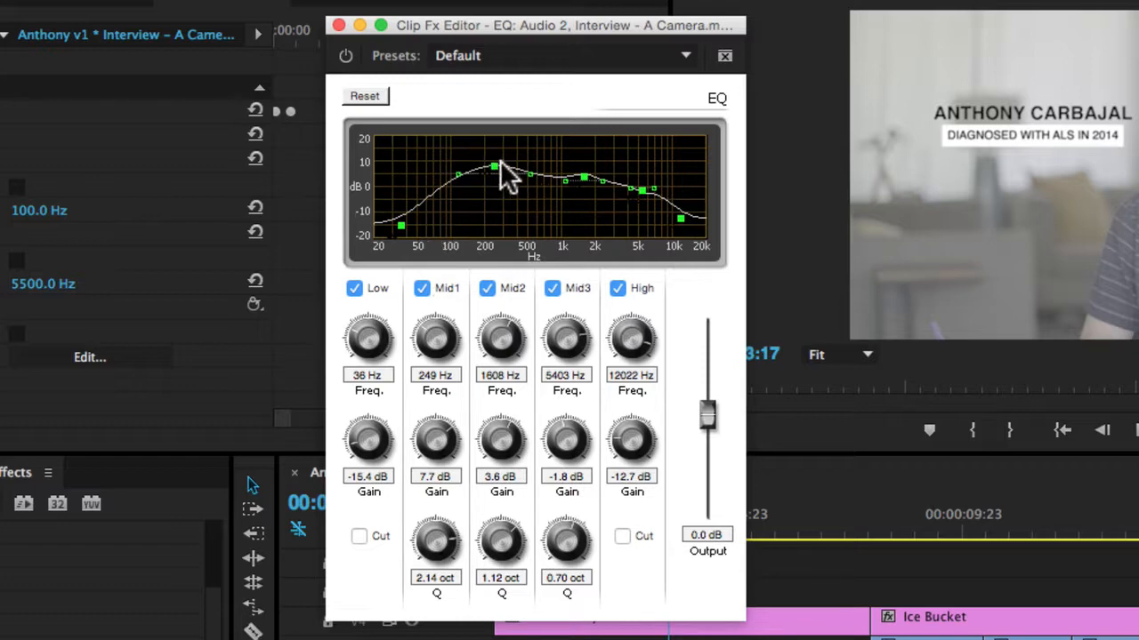
Step: Try the Cut option on the Low and High bands, turning both off again
click(356, 535)
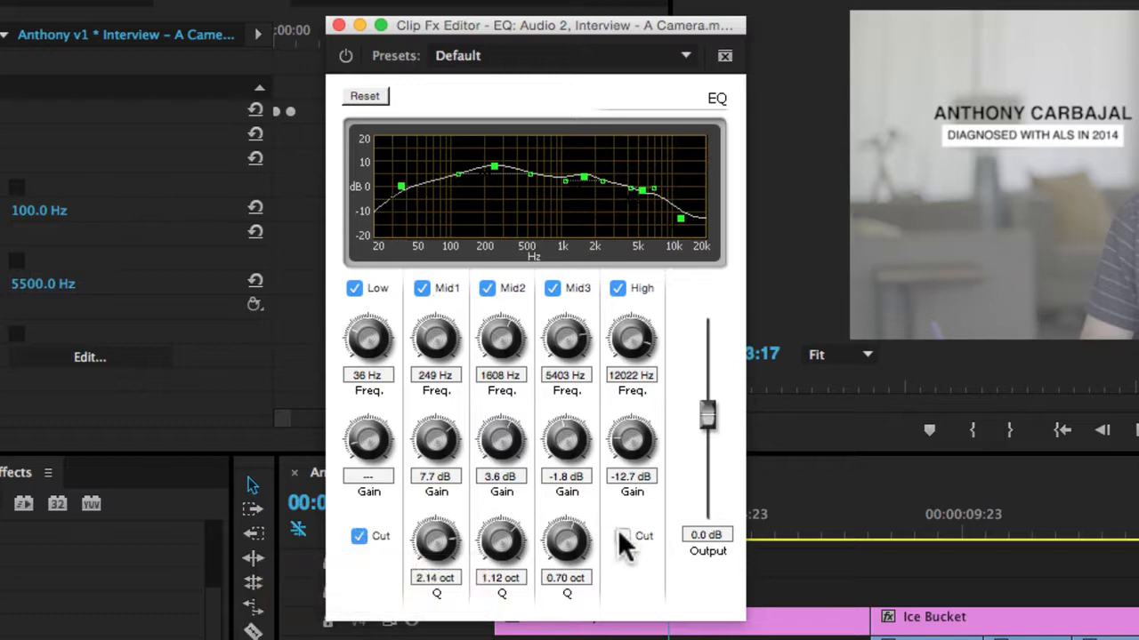
click(622, 536)
click(358, 536)
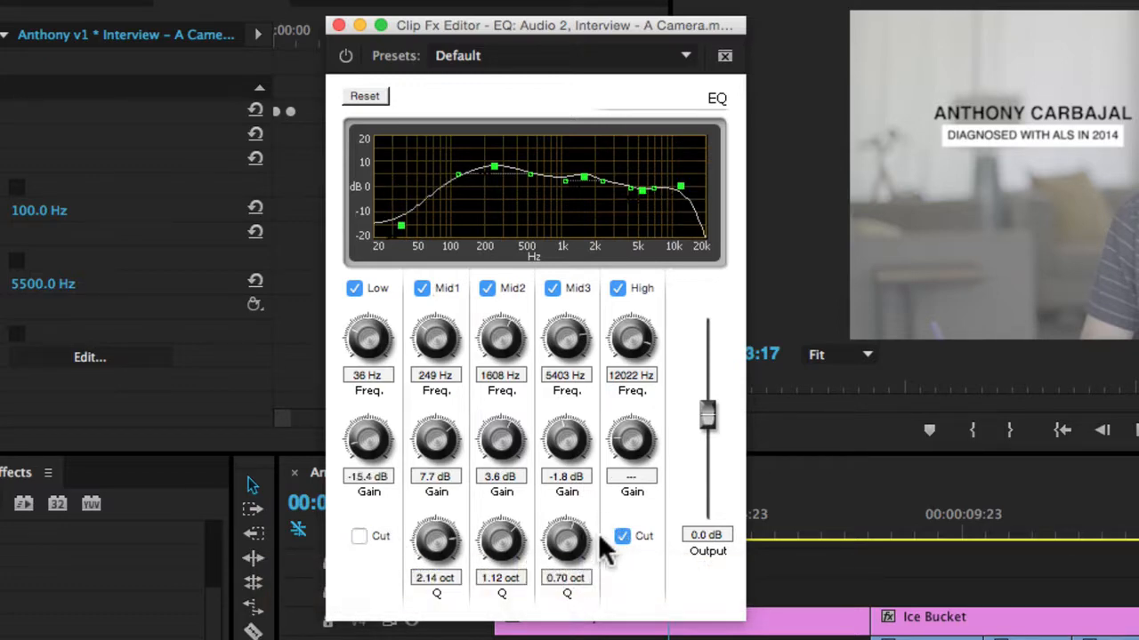
click(622, 536)
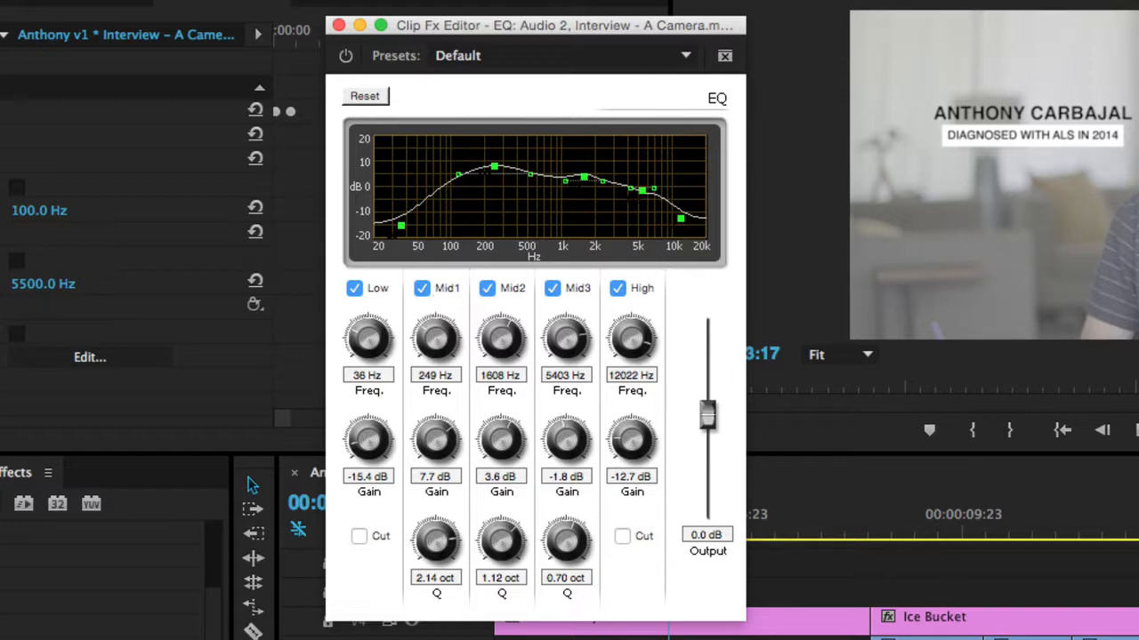
Step: Enable Cut on the Low band and raise its frequency to about 82 Hz
click(358, 538)
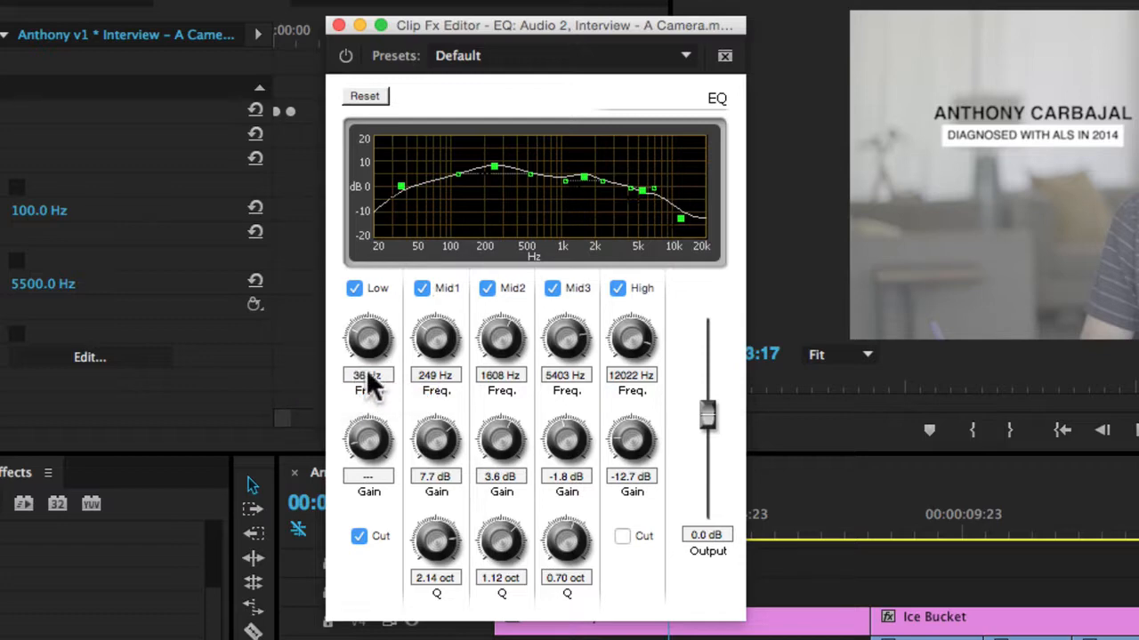
drag(372, 340, 364, 378)
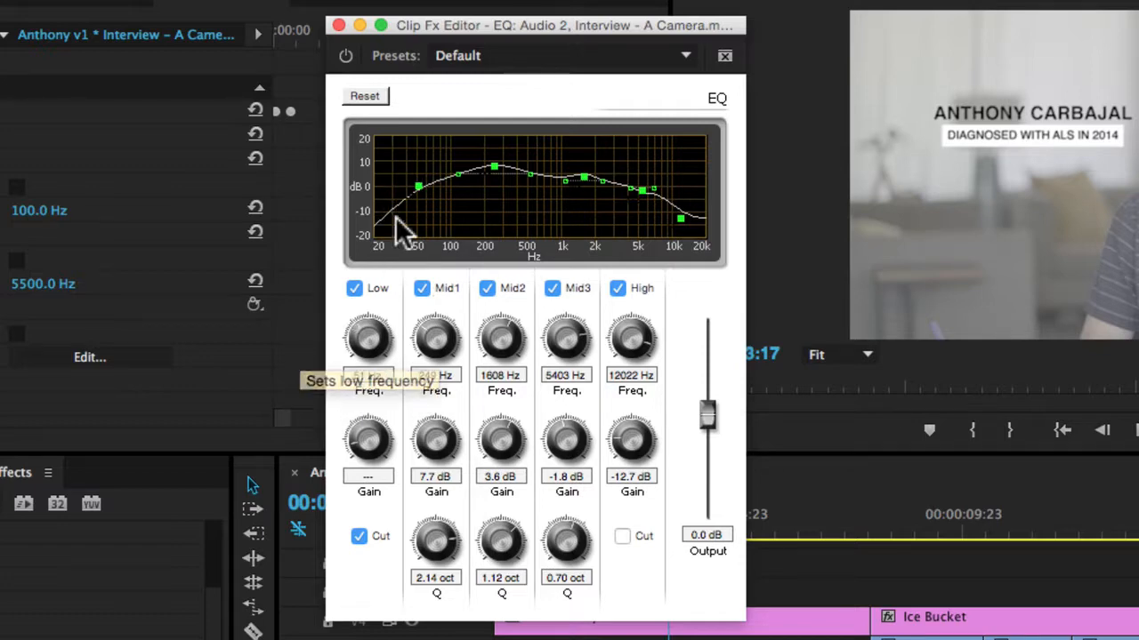
drag(417, 181, 440, 184)
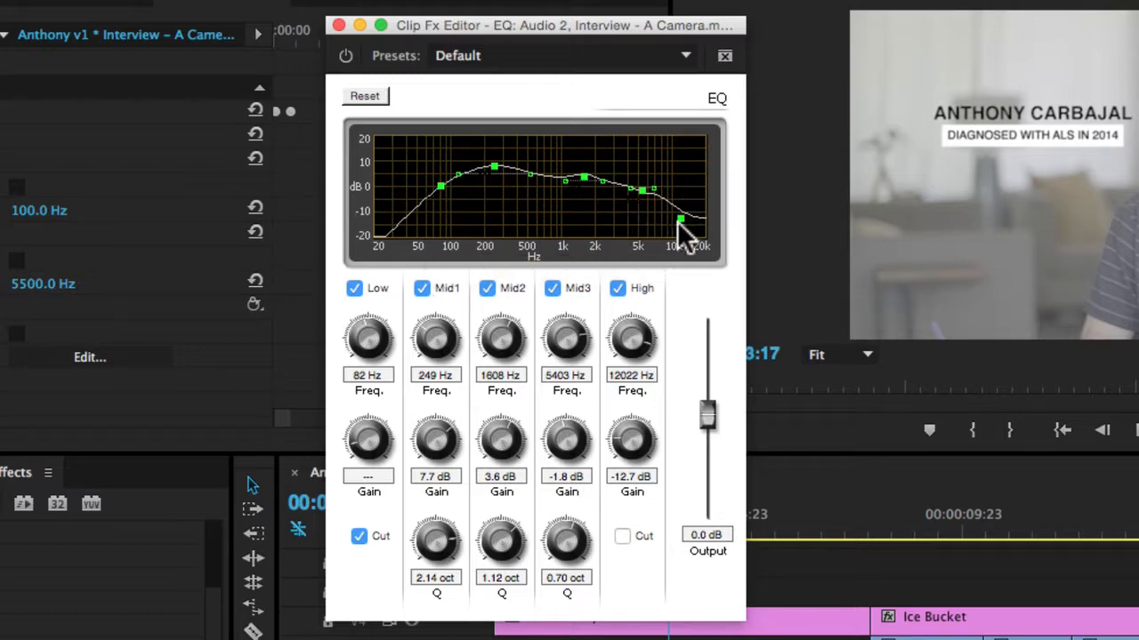
Step: Turn off Cut on the Low band and raise the output gain to about 0.4 dB
click(357, 535)
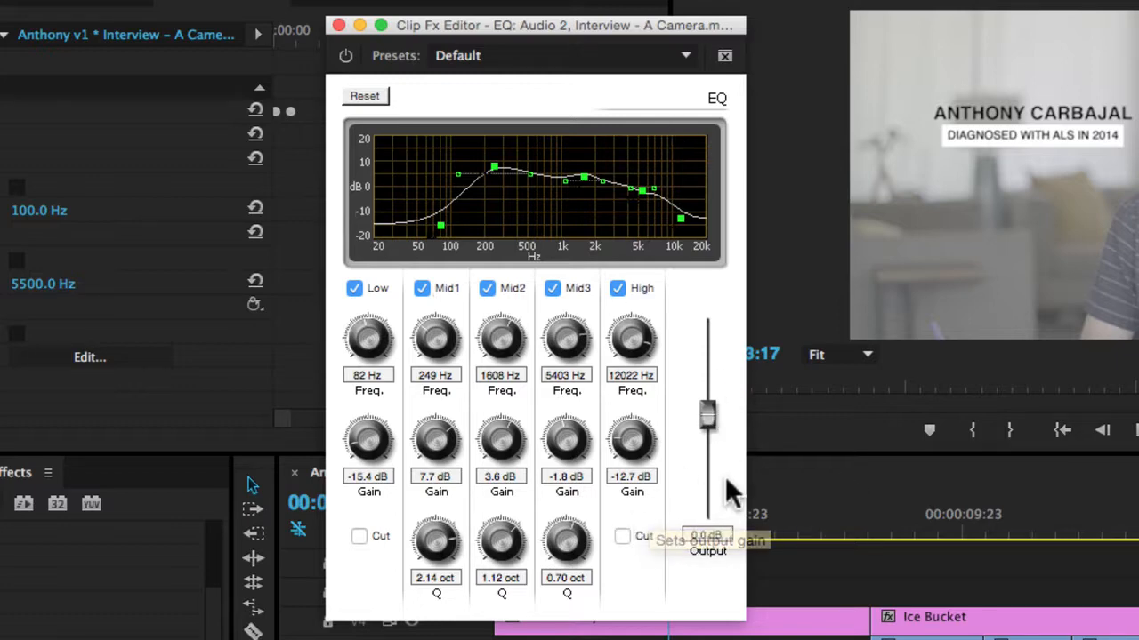
mouse_move(702, 411)
mouse_down()
mouse_move(711, 406)
mouse_move(717, 469)
mouse_move(718, 418)
mouse_up()
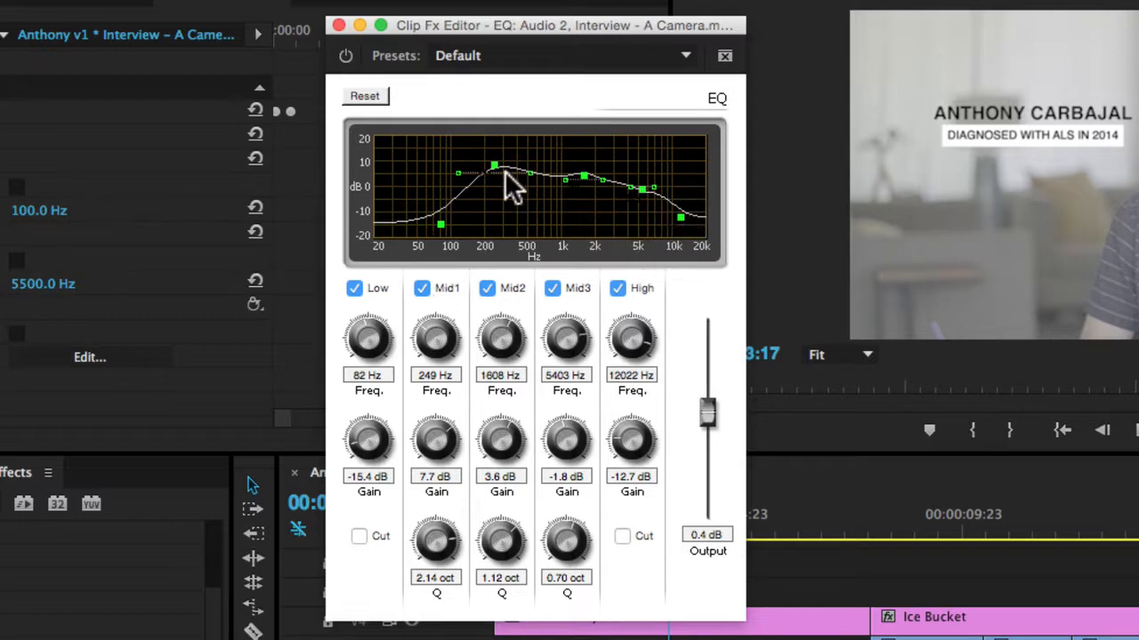
Step: Raise Mid1 to about 8.7 dB at 255 Hz, Mid2 to 6.0 dB and Mid3 to 0.5 dB at 6402 Hz, lowering output to -1.4 dB
drag(495, 166, 496, 163)
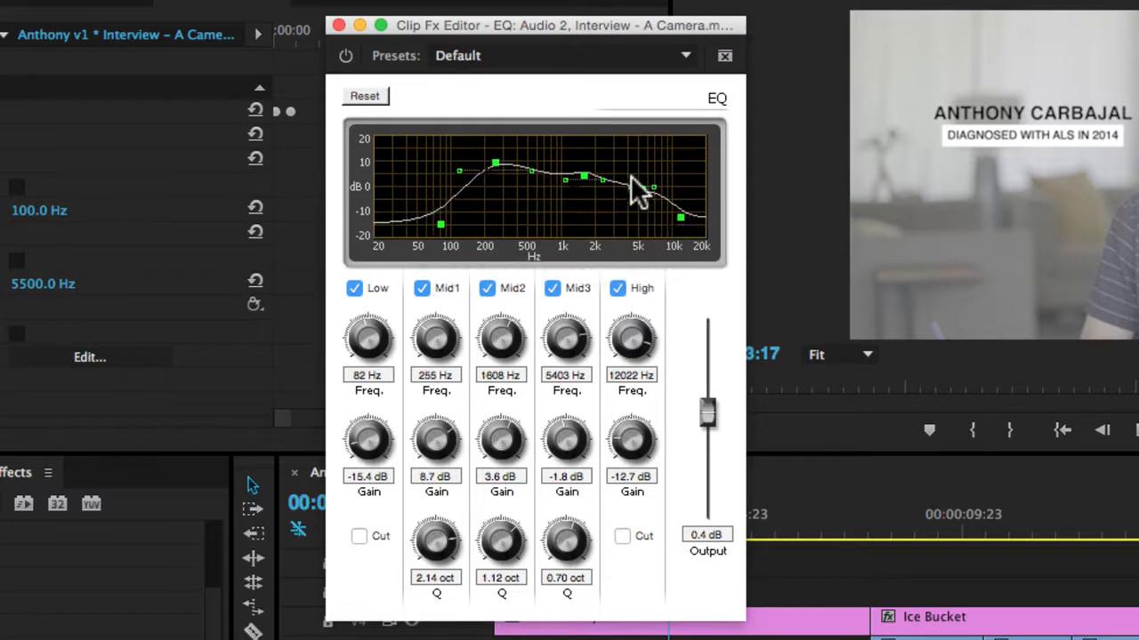
drag(582, 176, 651, 178)
drag(710, 411, 710, 425)
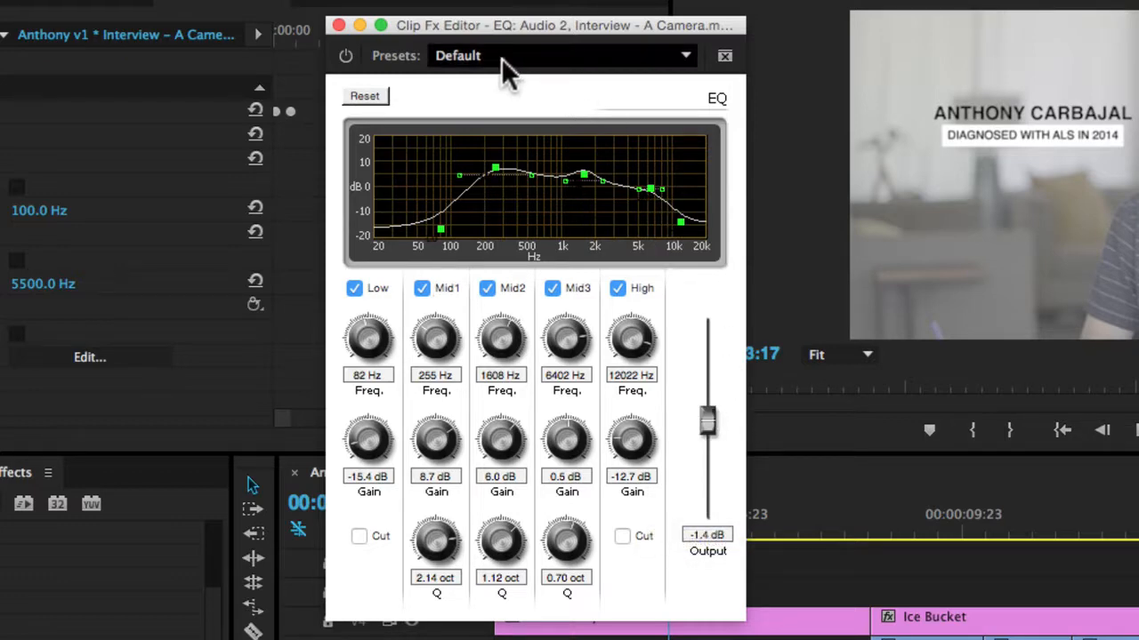
Step: Review the available EQ presets
click(538, 55)
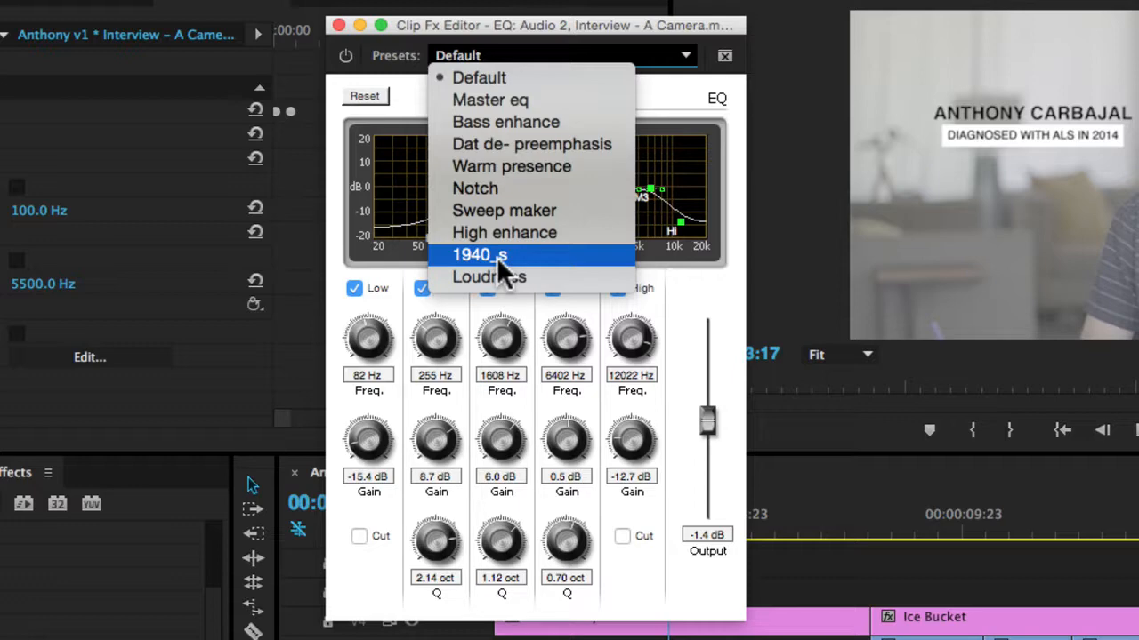
click(588, 13)
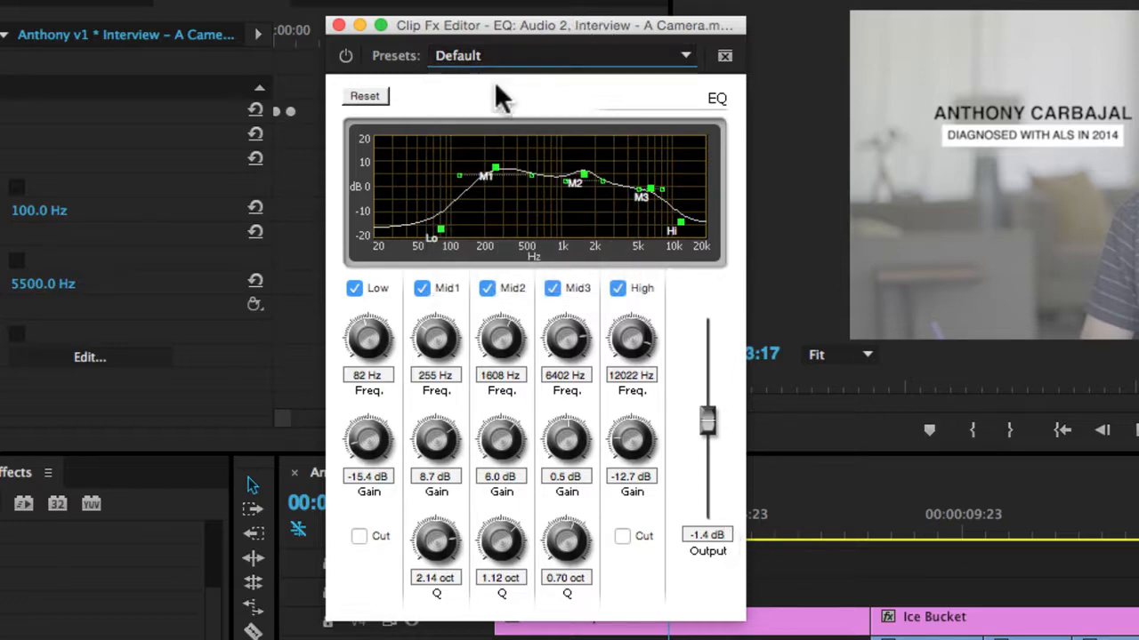
Step: Move the EQ editor clear of the timeline and play back the interview from several points to audition the adjusted sound
drag(529, 23, 278, 44)
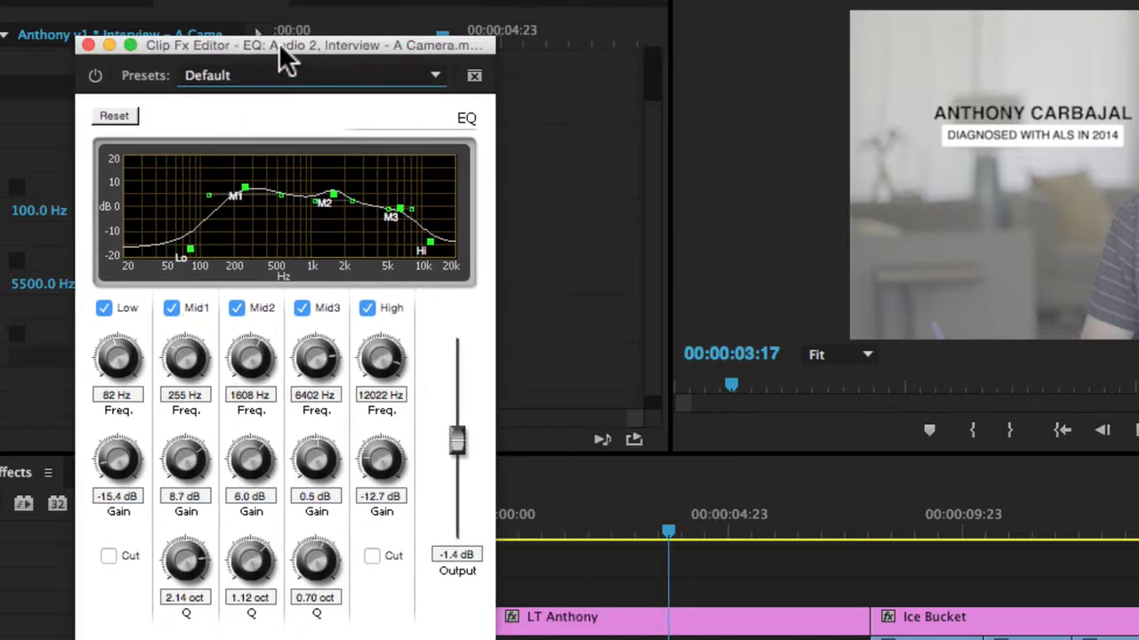
click(556, 518)
click(732, 525)
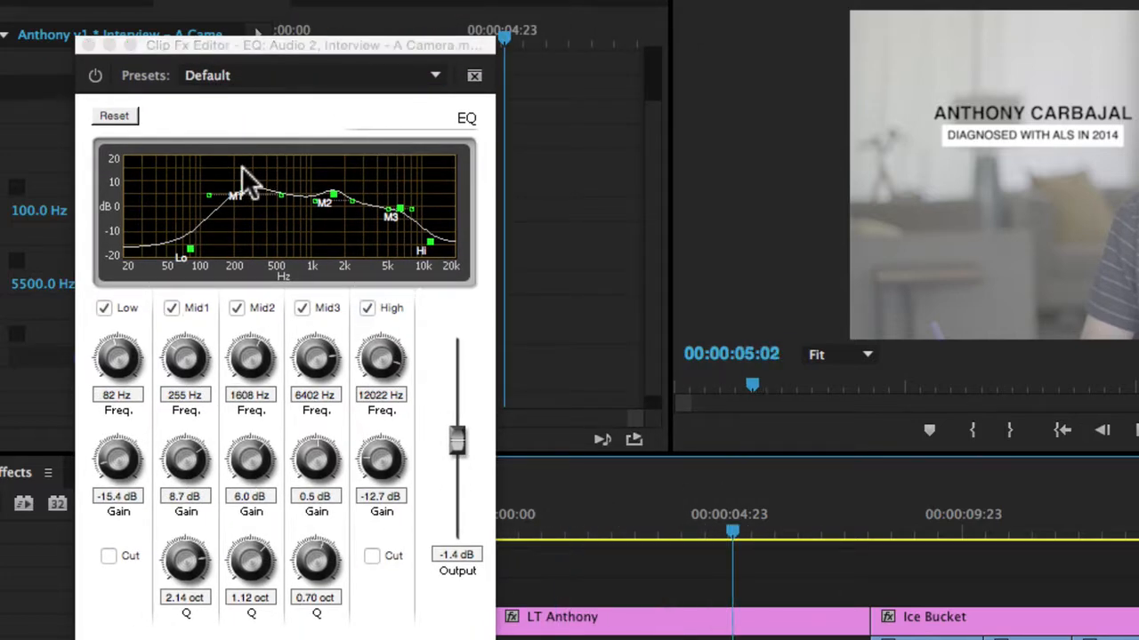
click(632, 515)
key(space)
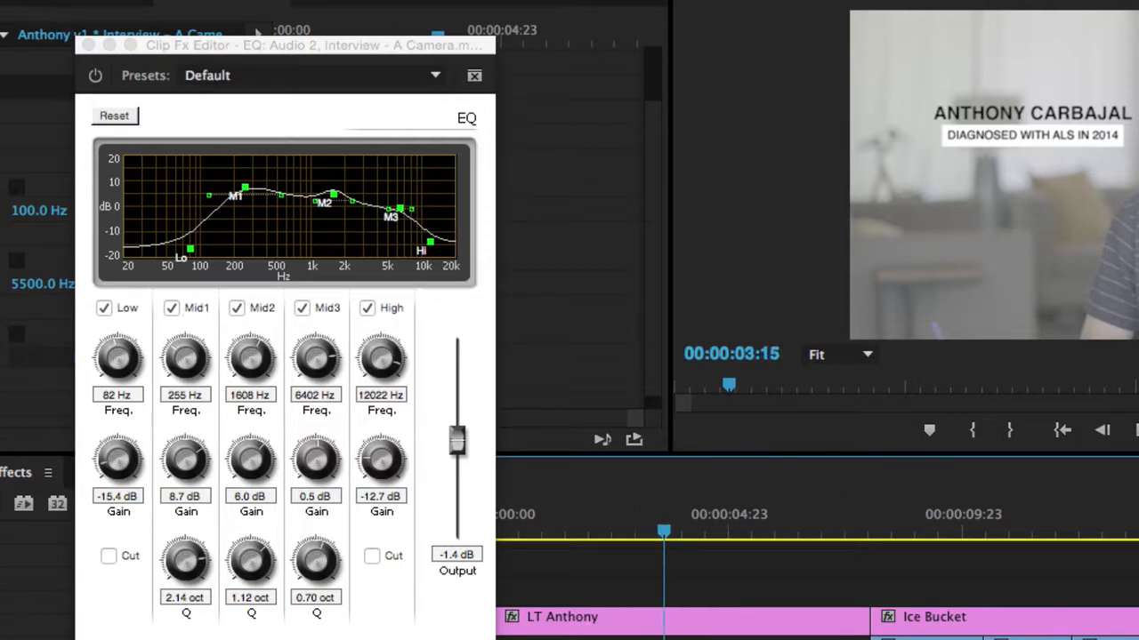
click(864, 537)
key(space)
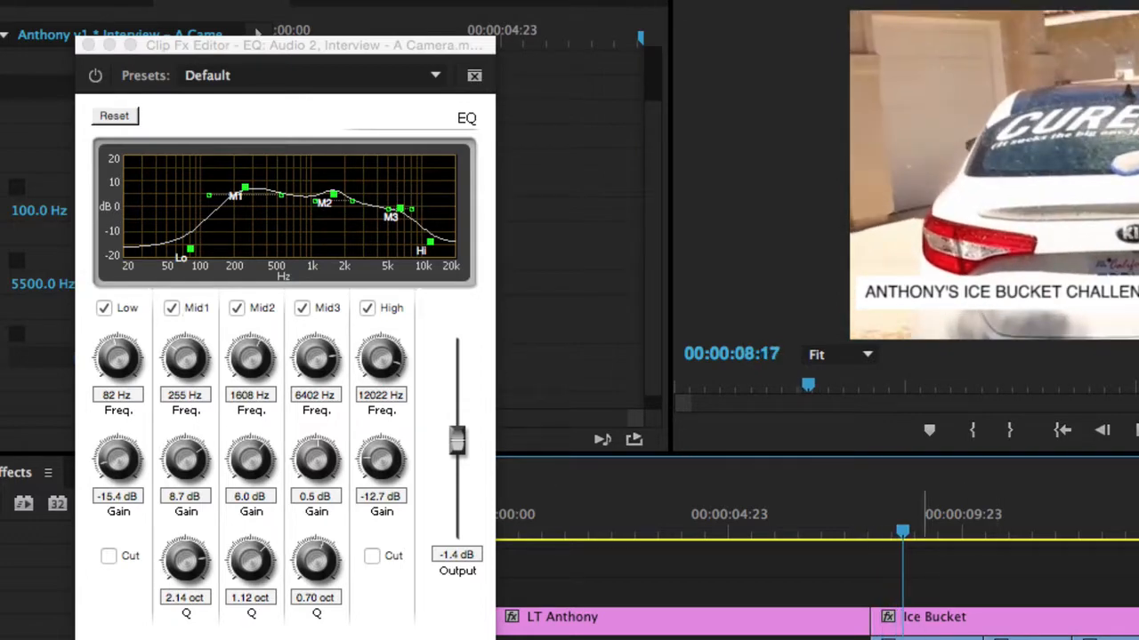
click(701, 526)
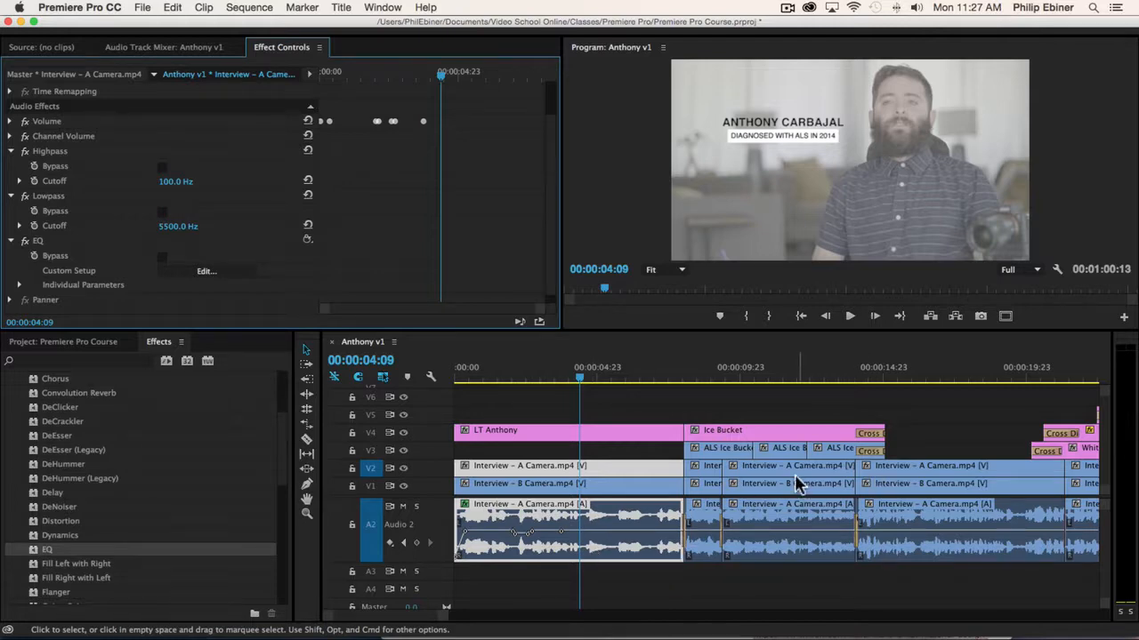
Step: Copy the EQ effect from the first interview clip and paste it onto all the interview audio clips after it
click(839, 394)
key(minus)
key(minus)
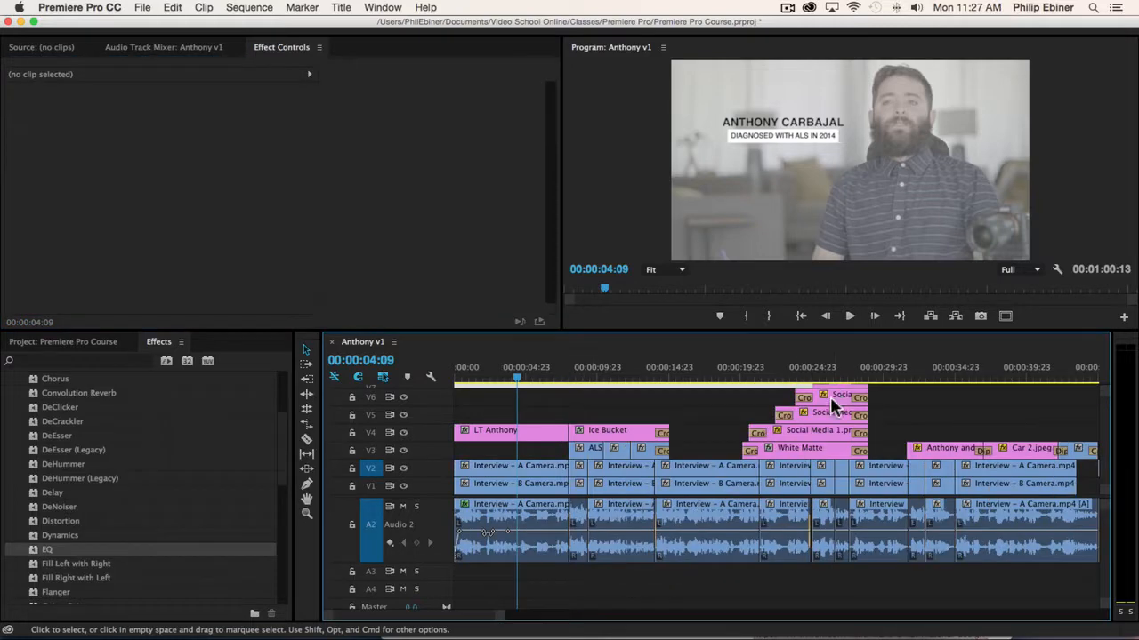
click(487, 516)
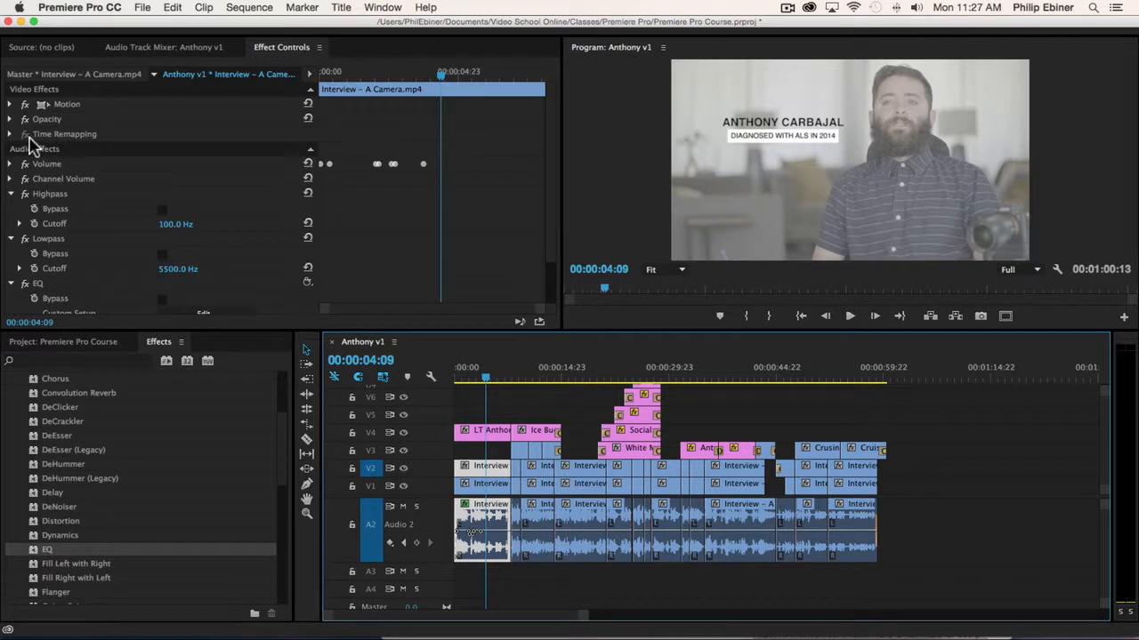
click(46, 285)
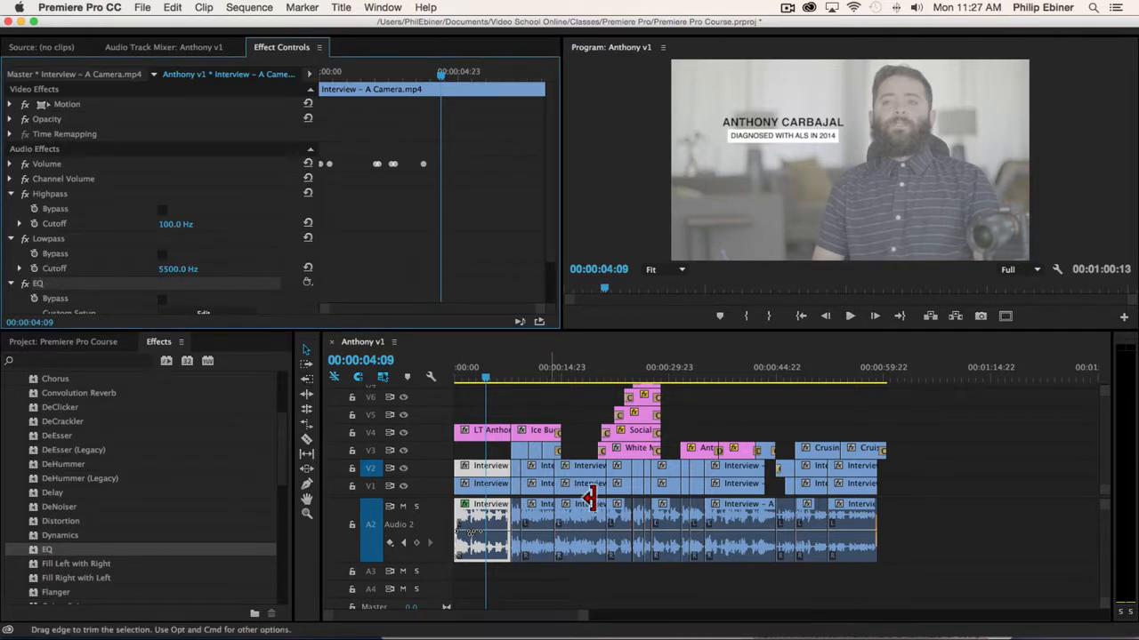
drag(955, 560, 512, 516)
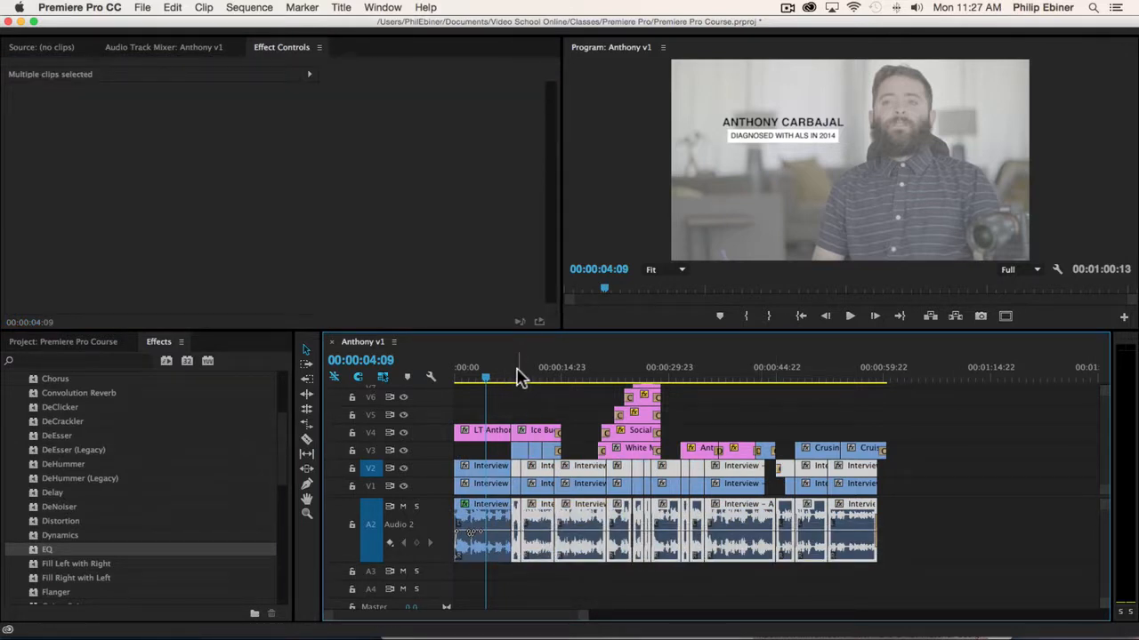
key(super+v)
Step: Check the audio effects on the interview clip at 00:00:19:12 for the pasted EQ
click(541, 377)
click(581, 401)
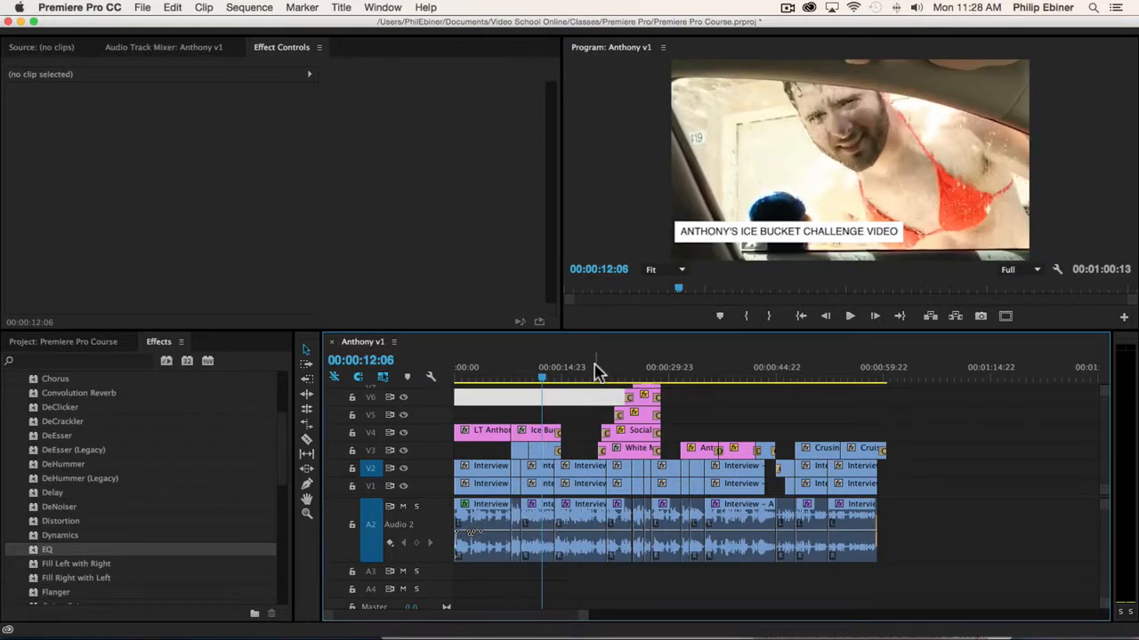
click(594, 372)
click(579, 519)
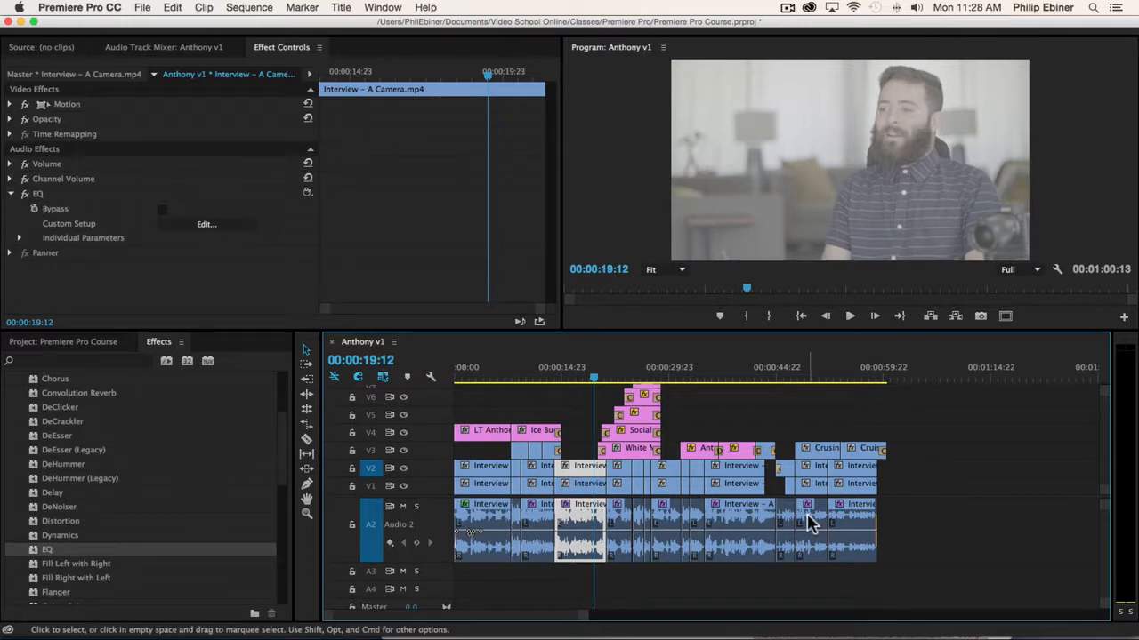
Step: Undo the EQ paste and reselect the first interview clip with its audio effects at 00:00:02:07
click(471, 372)
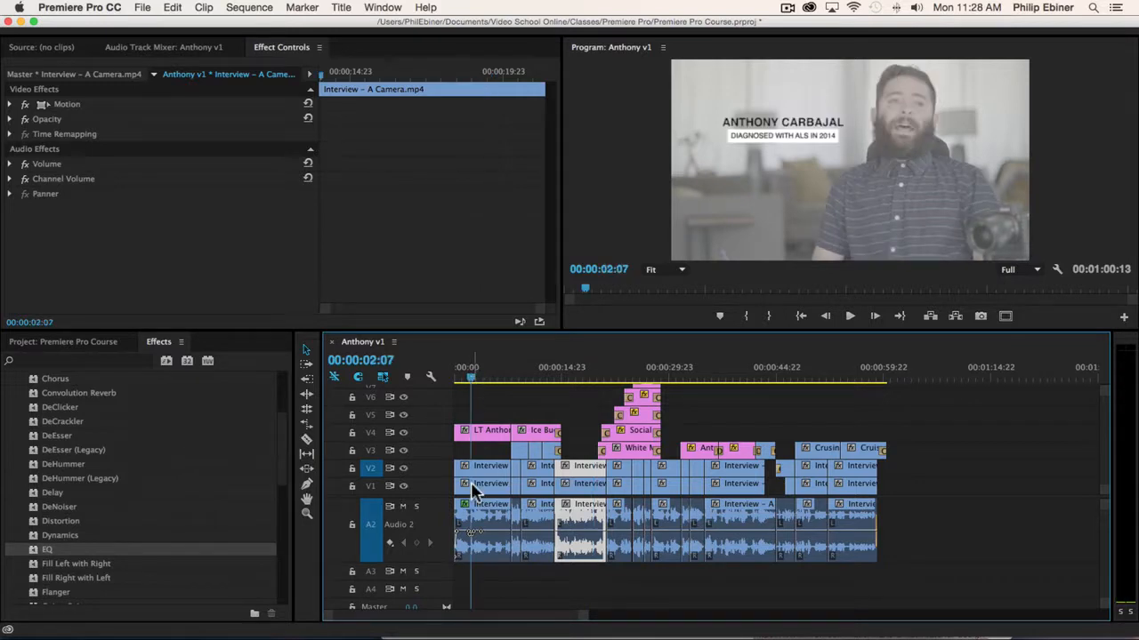
click(484, 516)
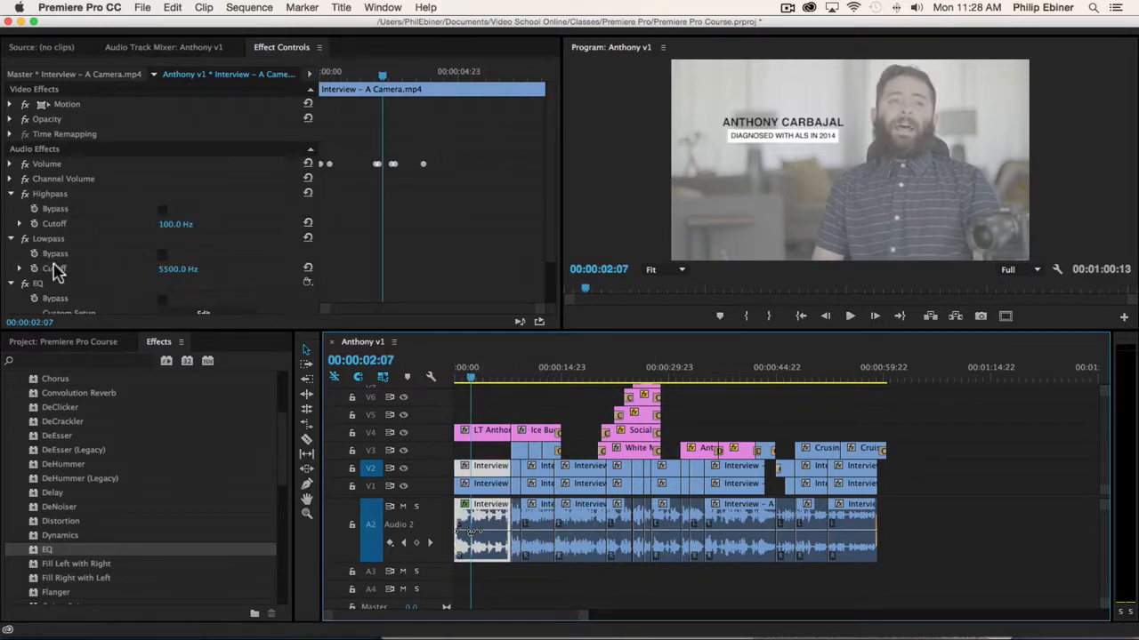